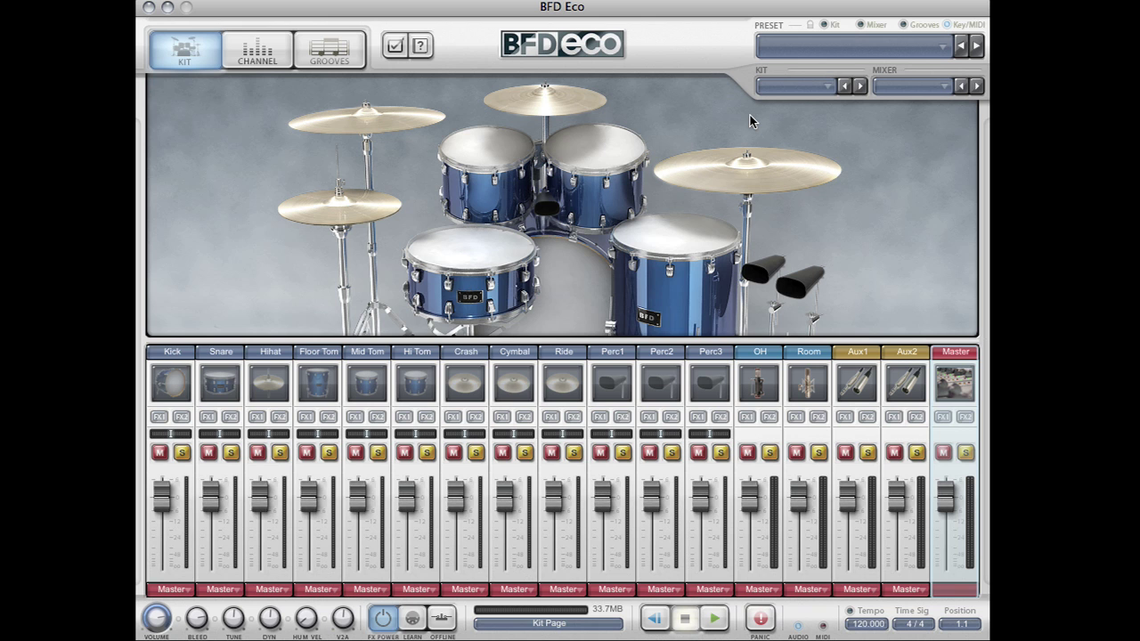
Step: Look through the standalone app menu for the I/O settings
{"action": "left_click", "coordinate": [76, 7]}
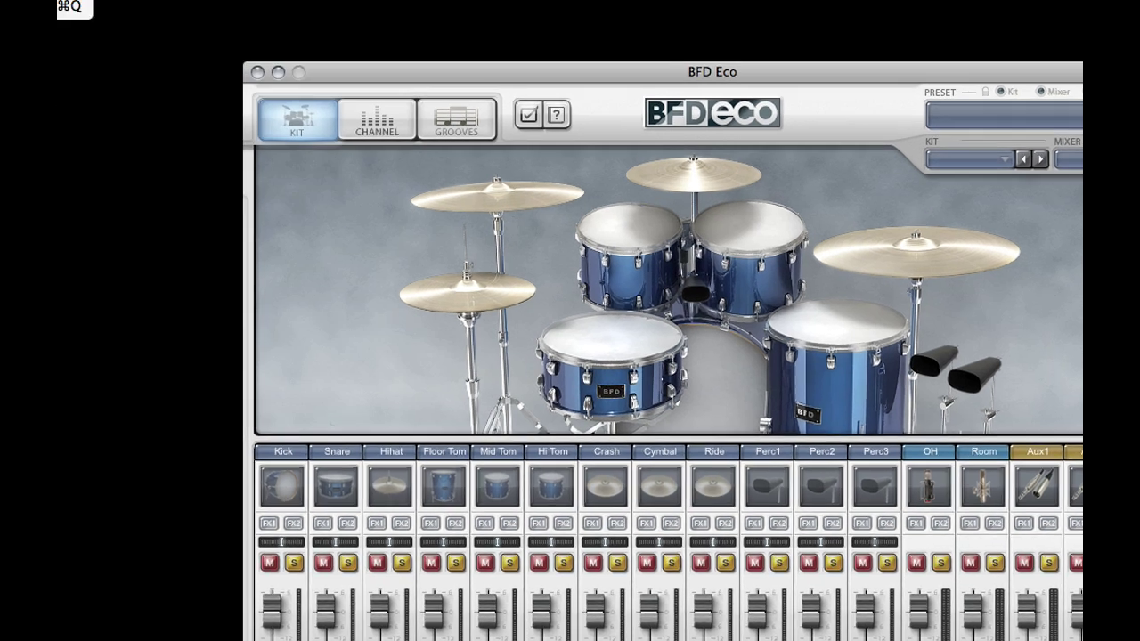
{"action": "mouse_move", "coordinate": [98, 16]}
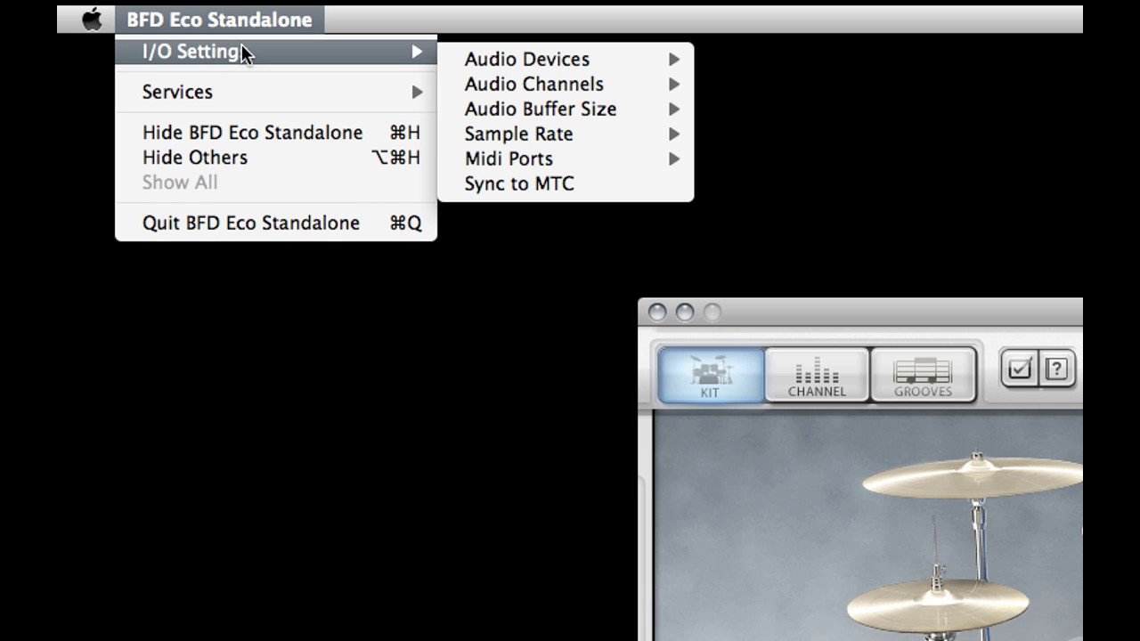
{"action": "mouse_move", "coordinate": [490, 53]}
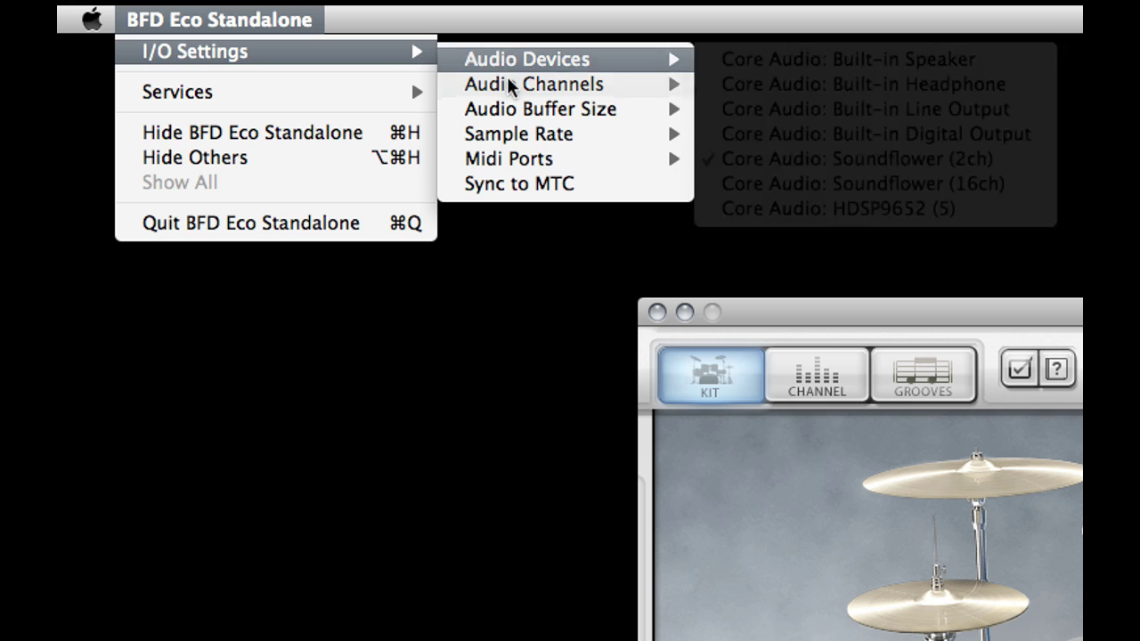
{"action": "mouse_move", "coordinate": [512, 85]}
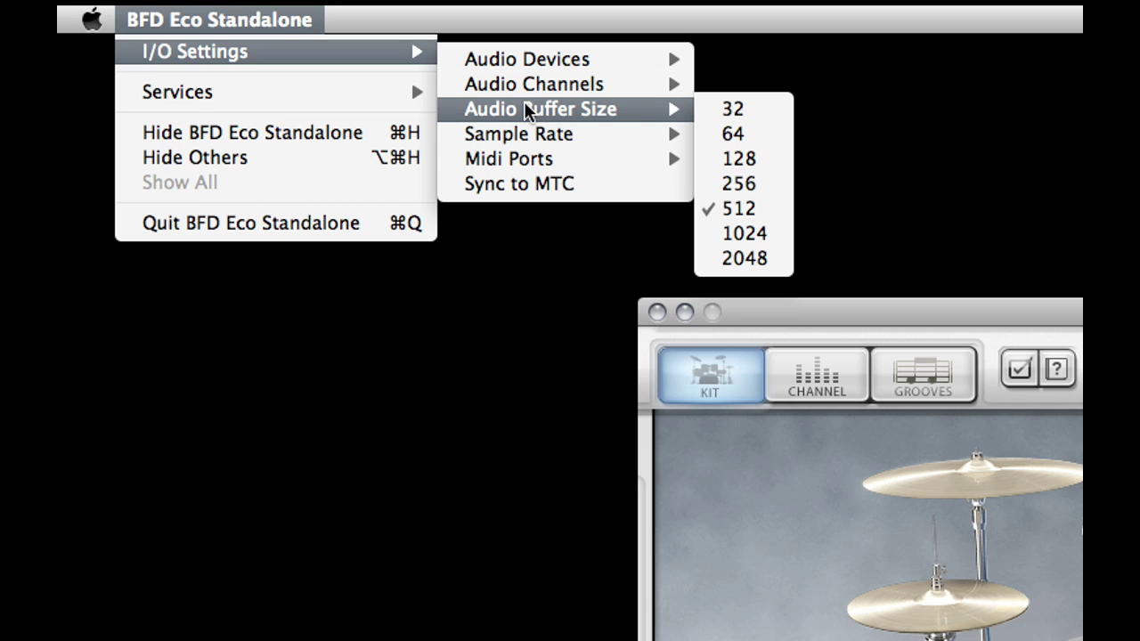
{"action": "mouse_move", "coordinate": [530, 132]}
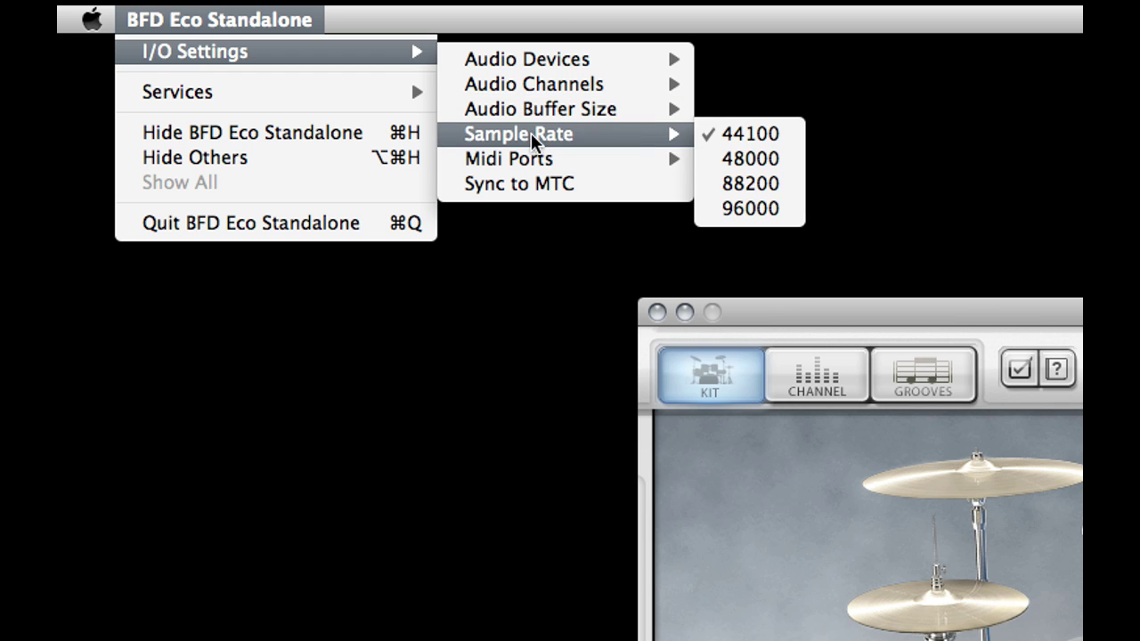
{"action": "mouse_move", "coordinate": [536, 154]}
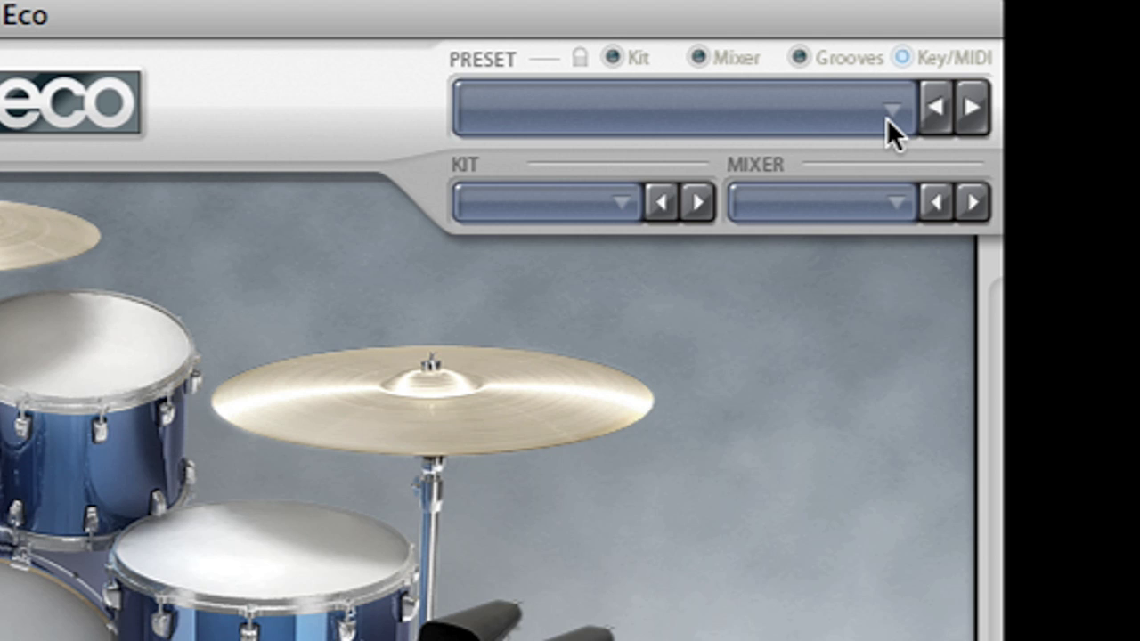
Step: Check the Preset, Kit and Mixer lists in turn without choosing anything
{"action": "left_click", "coordinate": [887, 118]}
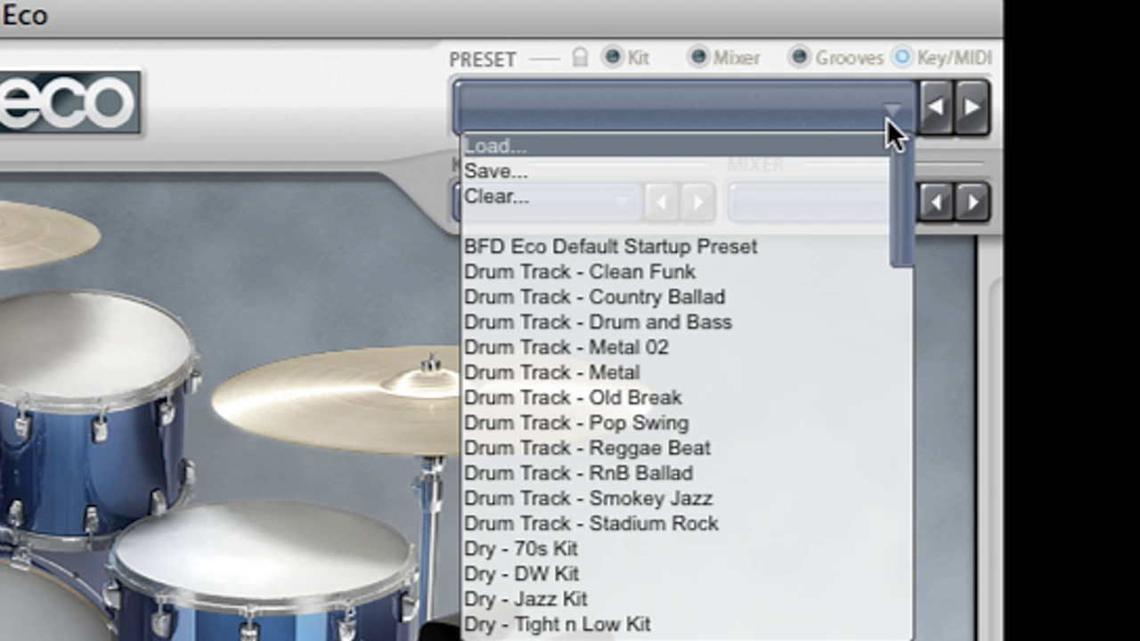
{"action": "left_click", "coordinate": [886, 118]}
{"action": "left_click", "coordinate": [613, 202]}
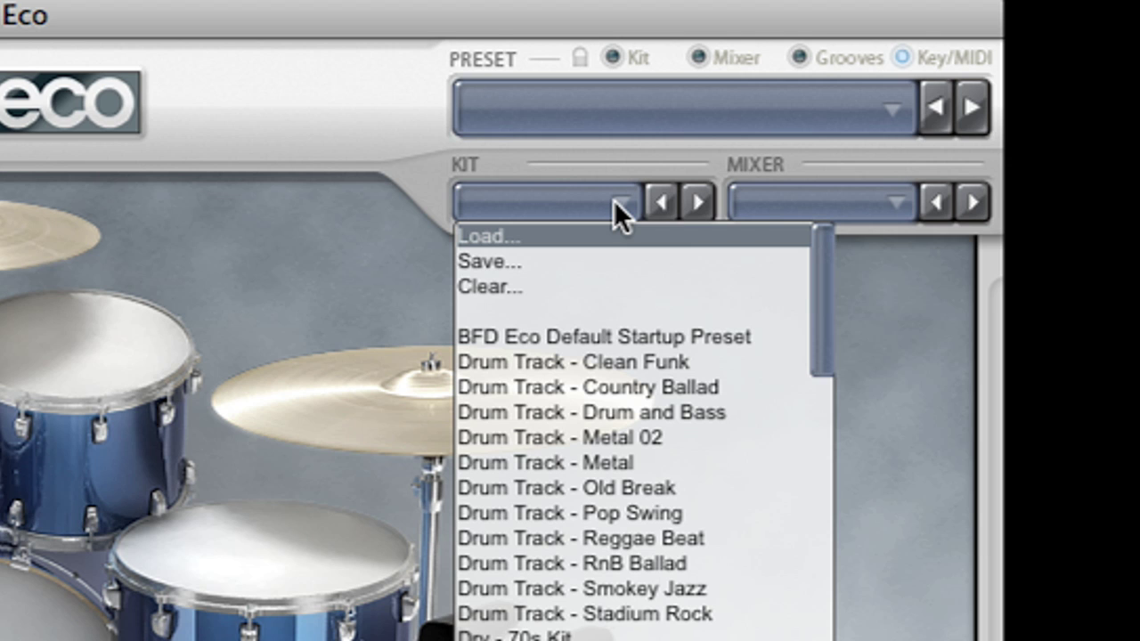
{"action": "left_click", "coordinate": [899, 206]}
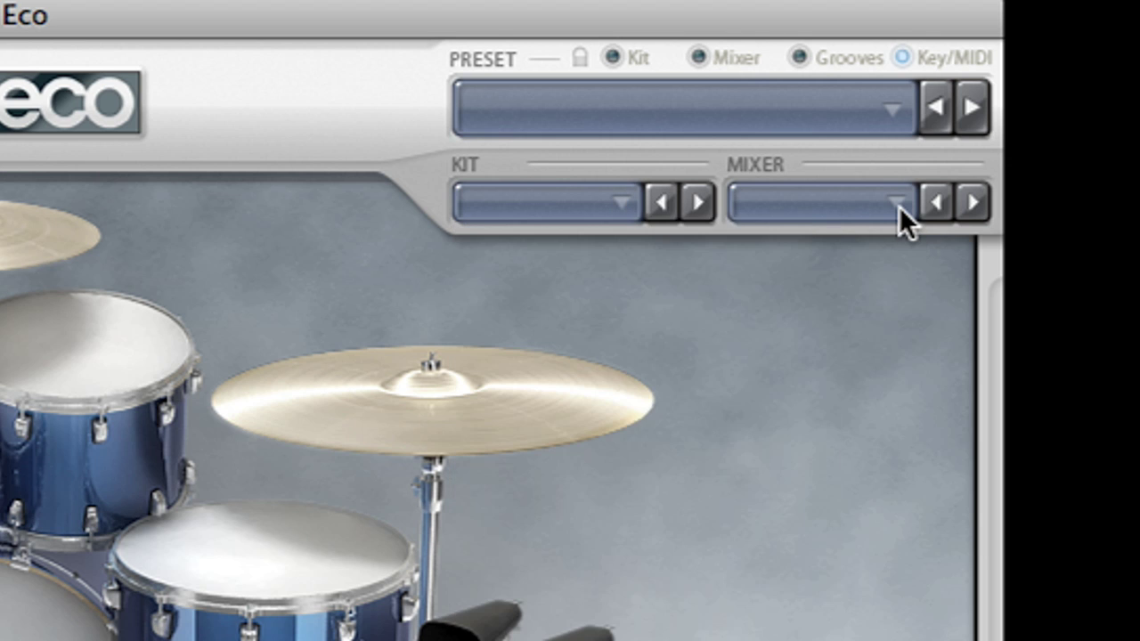
{"action": "left_click", "coordinate": [899, 207]}
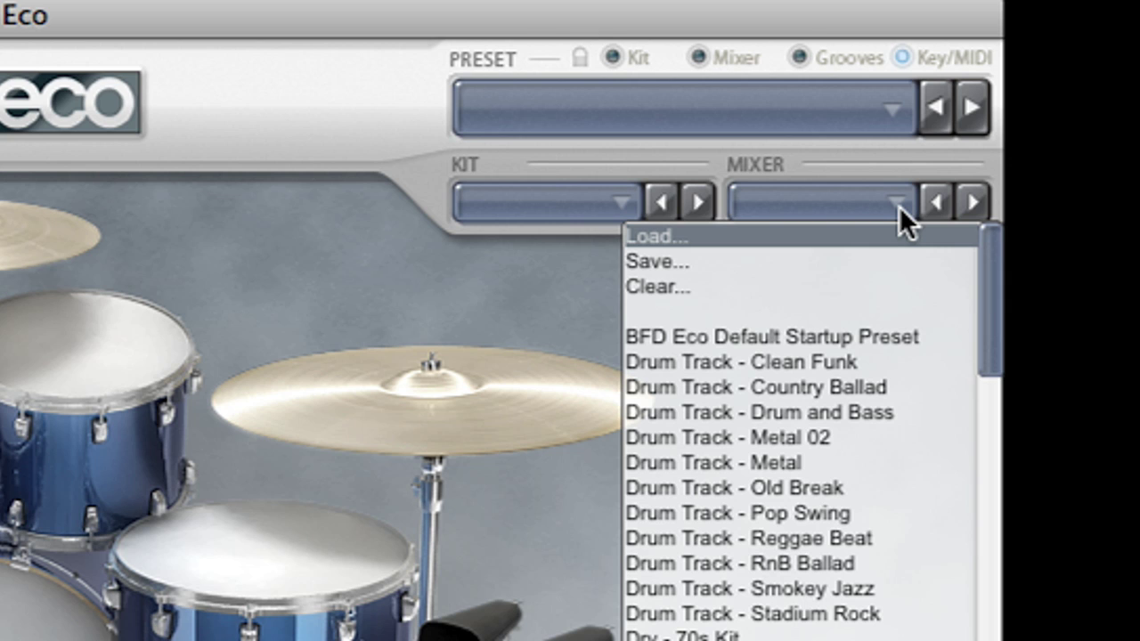
{"action": "left_click", "coordinate": [964, 157]}
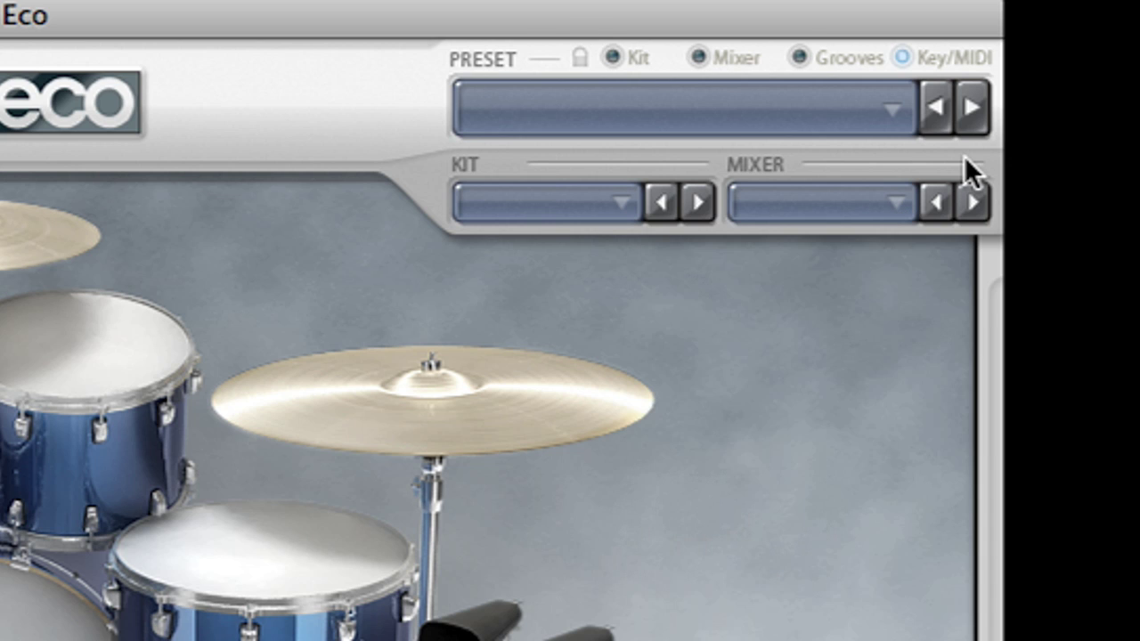
Step: Load the Drum Track - Pop Swing preset, play it briefly, then stop playback
{"action": "left_click", "coordinate": [894, 110]}
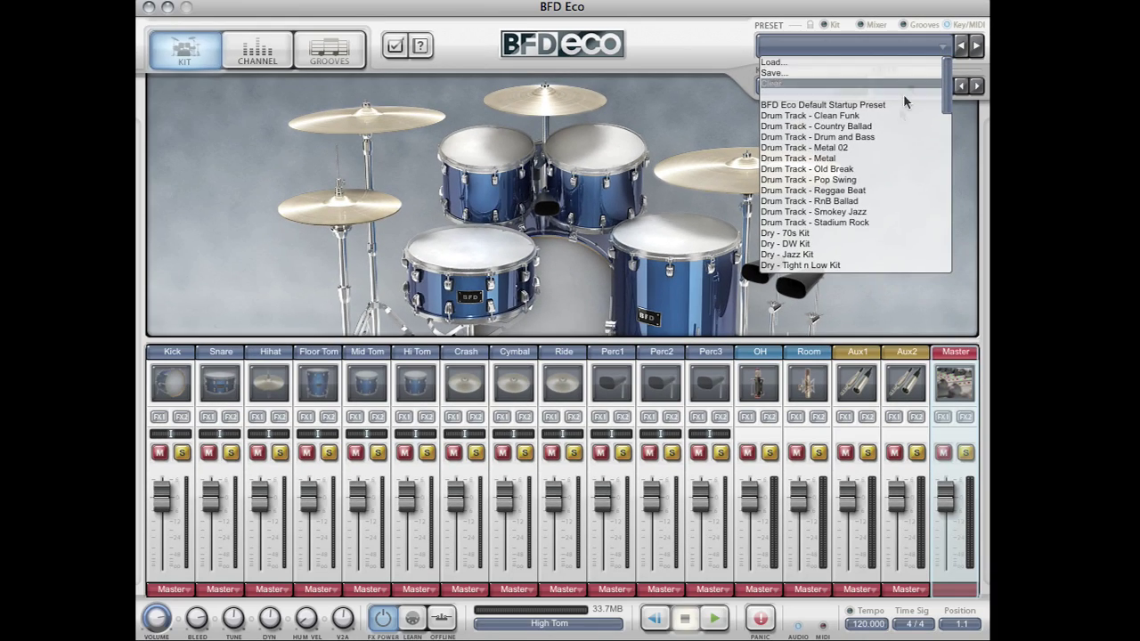
{"action": "left_click", "coordinate": [894, 182]}
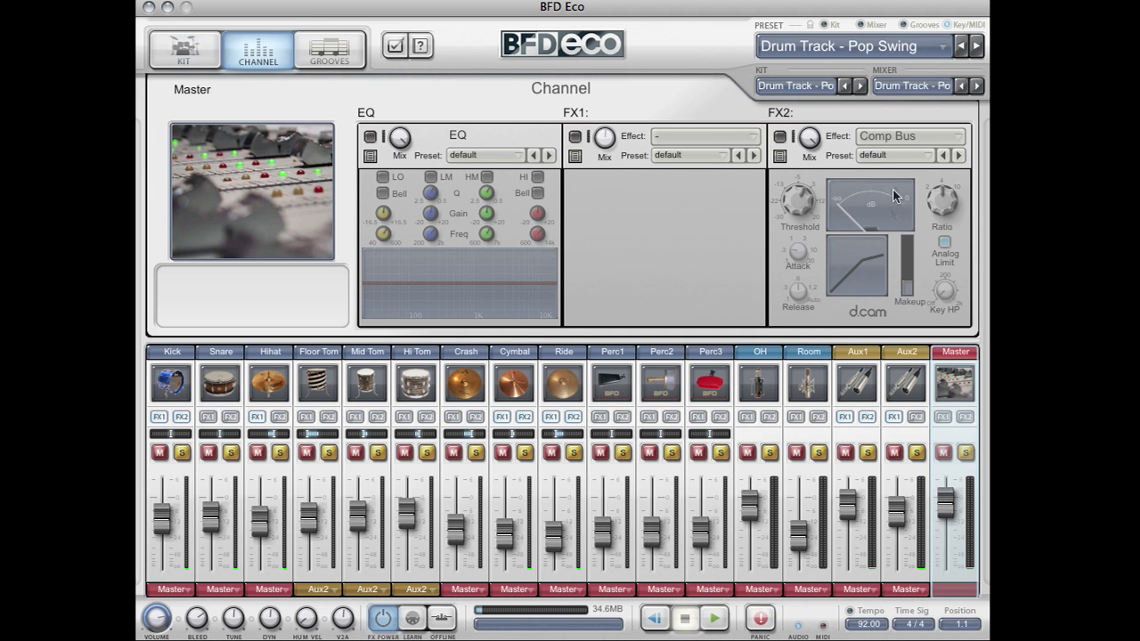
{"action": "left_click", "coordinate": [717, 617]}
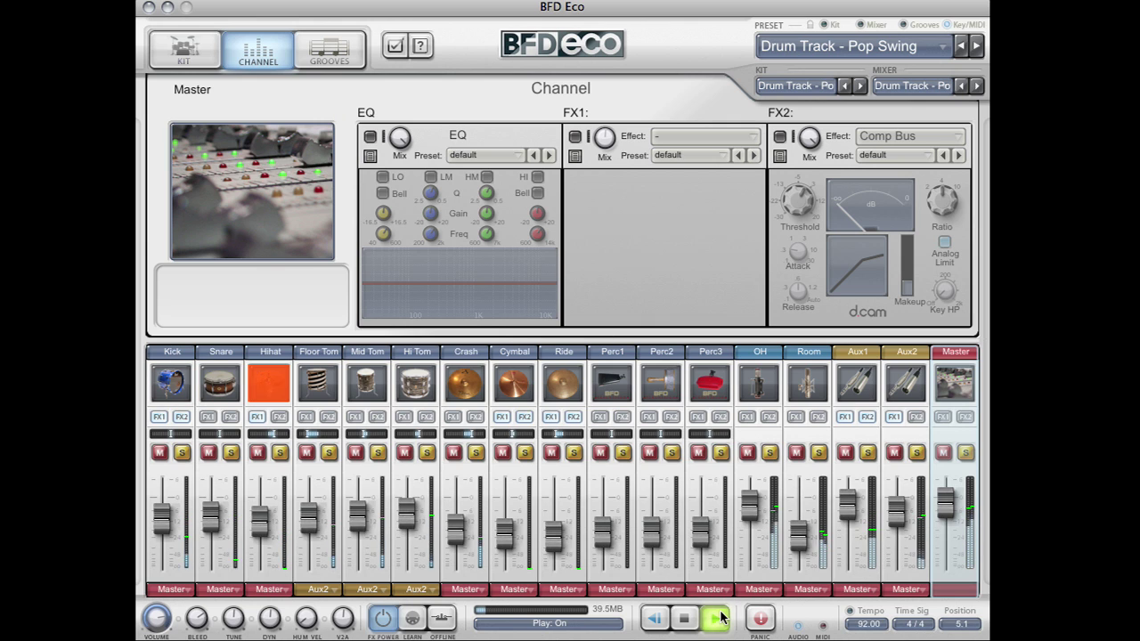
{"action": "left_click", "coordinate": [684, 618]}
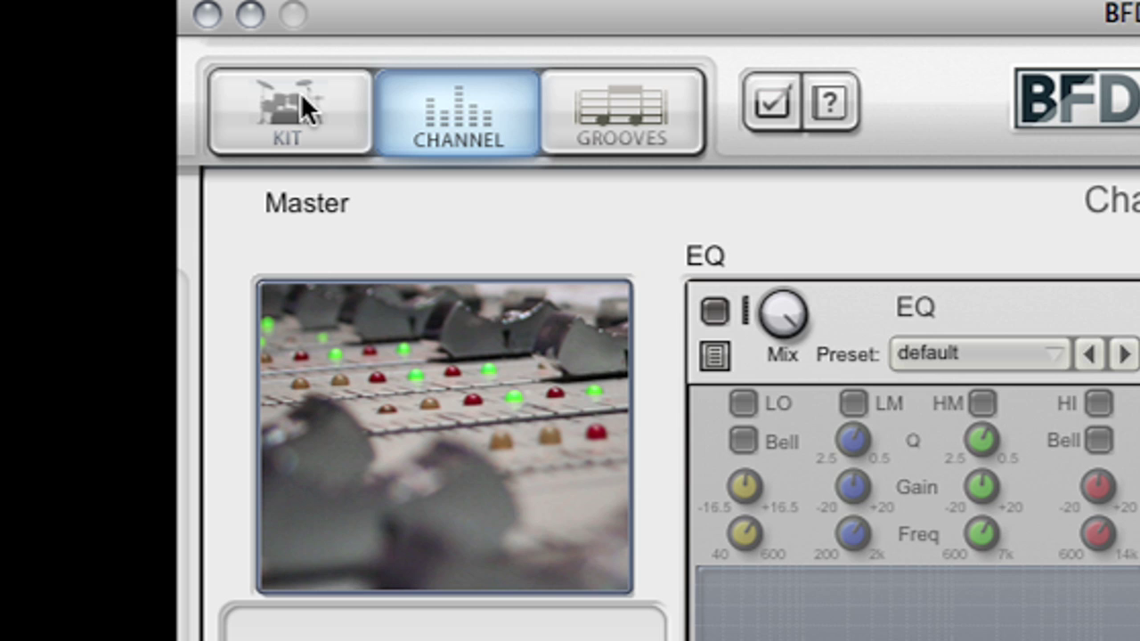
Step: Flip through the Kit, Channel and Grooves pages, then bring up the options menu
{"action": "left_click", "coordinate": [300, 92]}
{"action": "left_click", "coordinate": [458, 105]}
{"action": "left_click", "coordinate": [581, 109]}
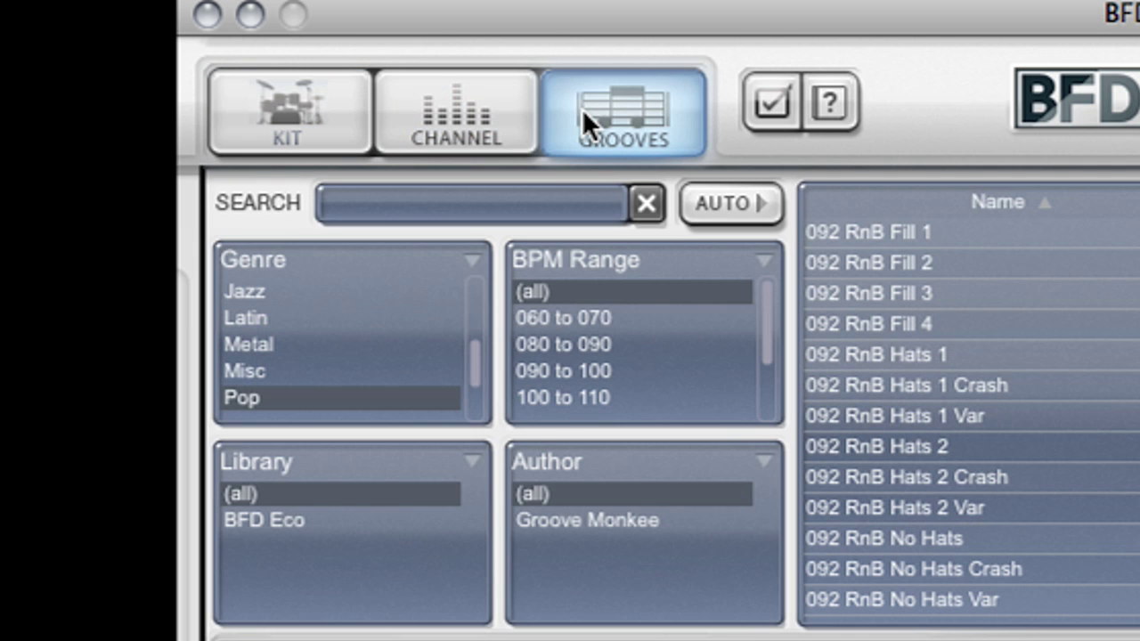
{"action": "left_click", "coordinate": [776, 105]}
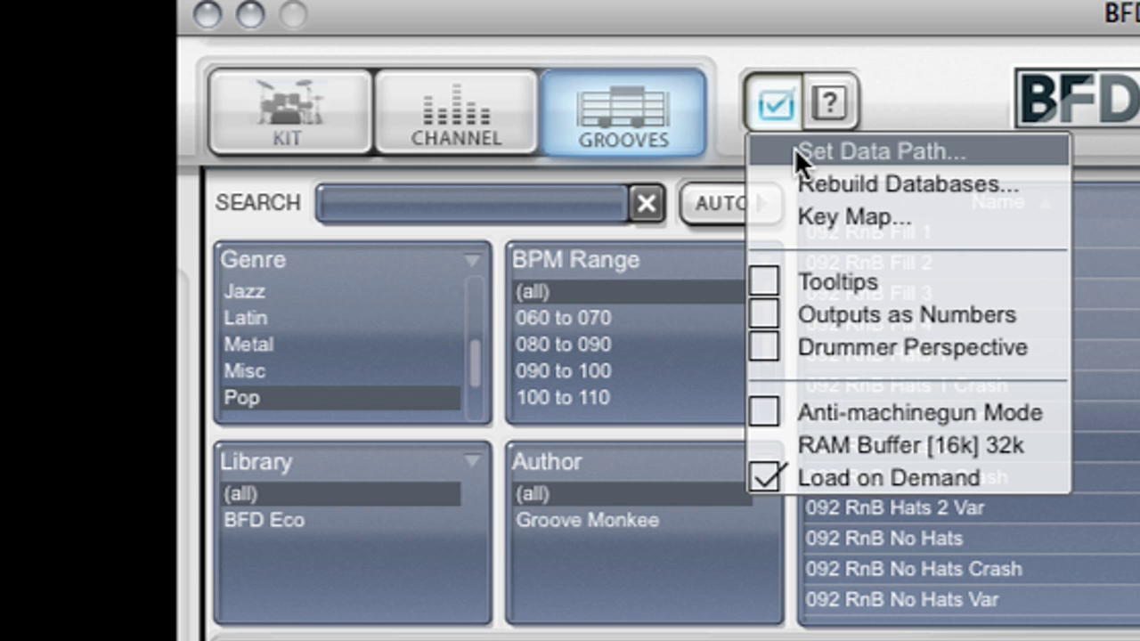
Step: On the Key Map page, browse loadable key maps but cancel, keeping the BFD Eco key map
{"action": "left_click", "coordinate": [817, 221]}
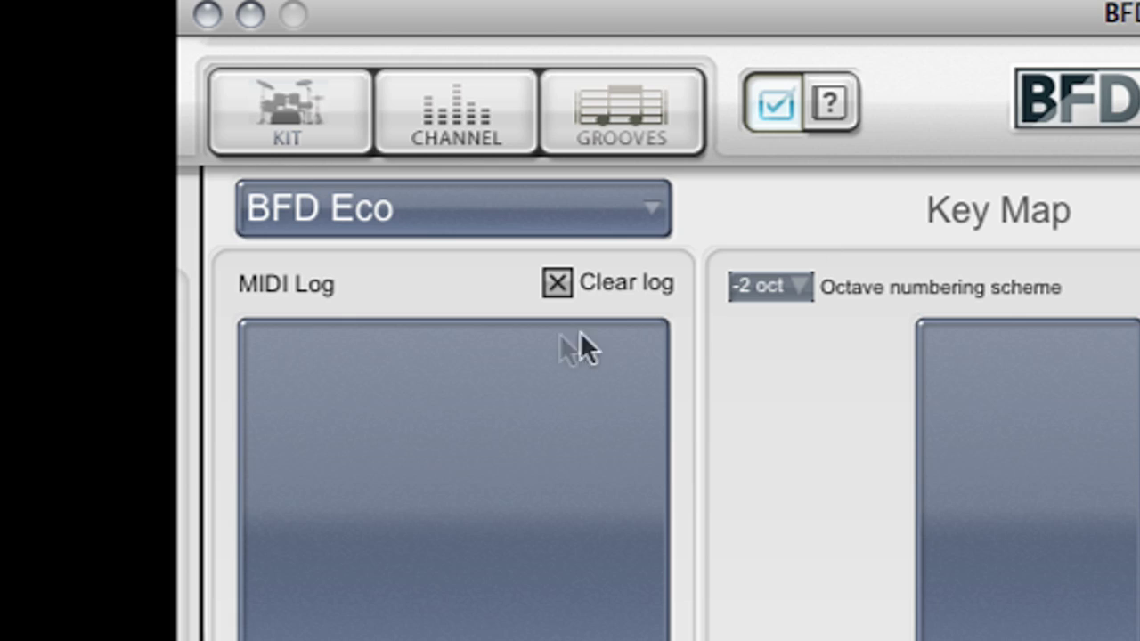
{"action": "left_click", "coordinate": [572, 227]}
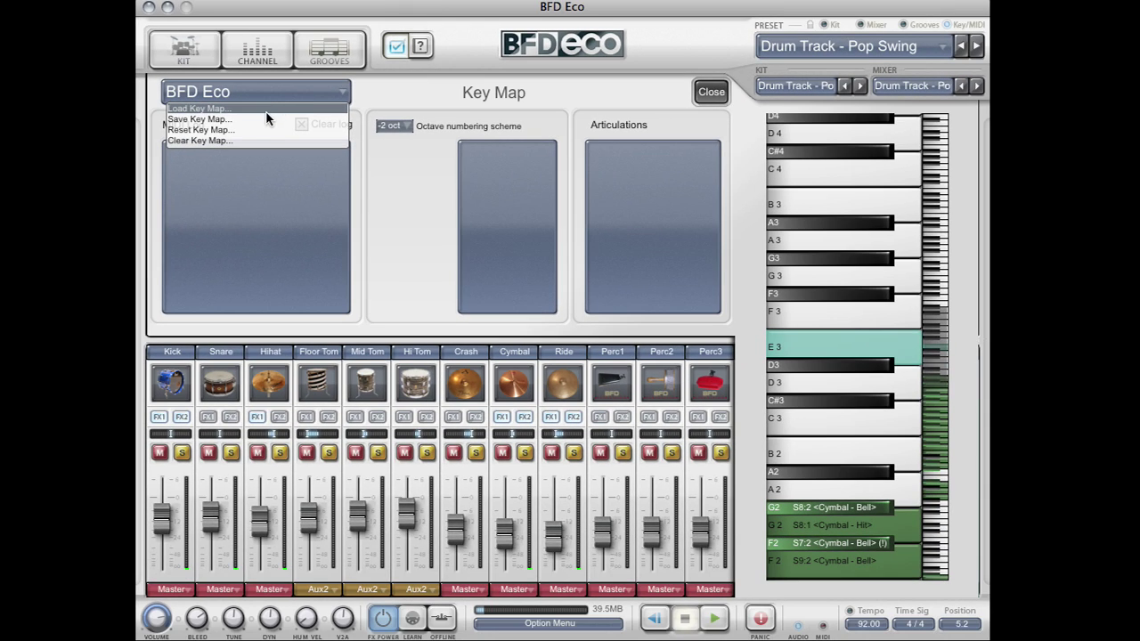
{"action": "left_click", "coordinate": [265, 110]}
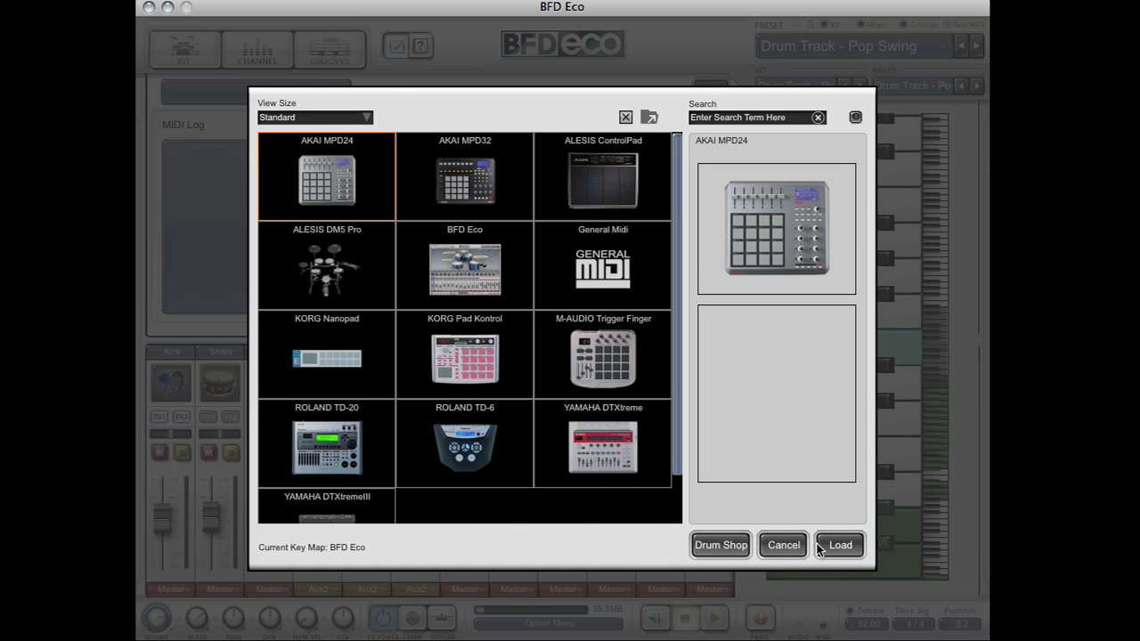
{"action": "left_click", "coordinate": [782, 545]}
{"action": "left_click", "coordinate": [397, 47]}
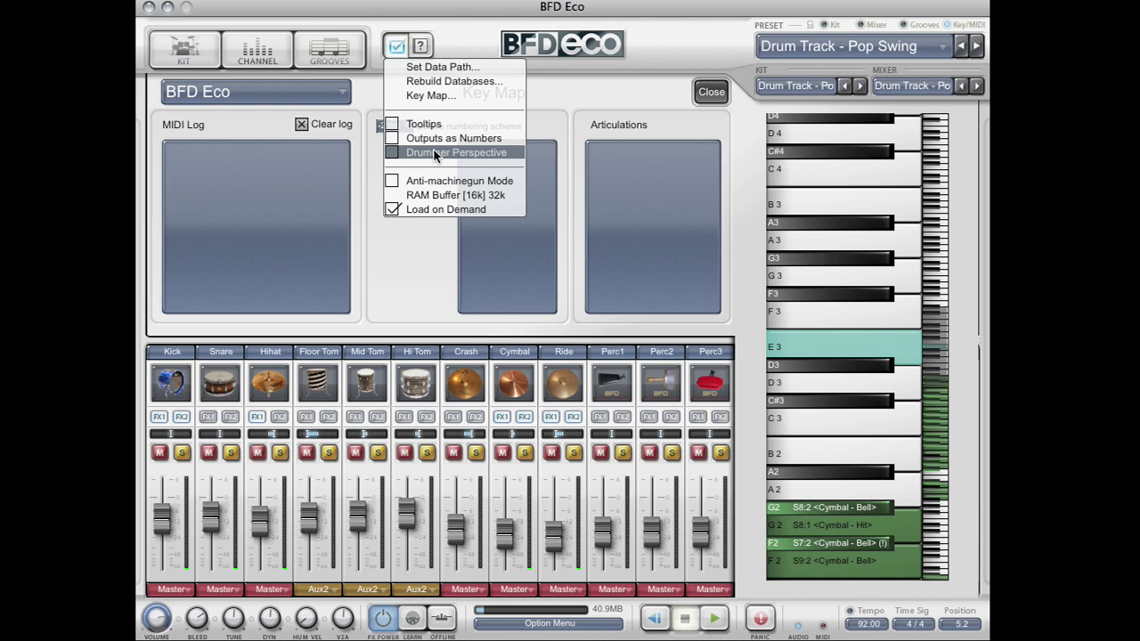
Step: Tick Anti-machinegun Mode and confirm it is on alongside Load on Demand
{"action": "left_click", "coordinate": [397, 185]}
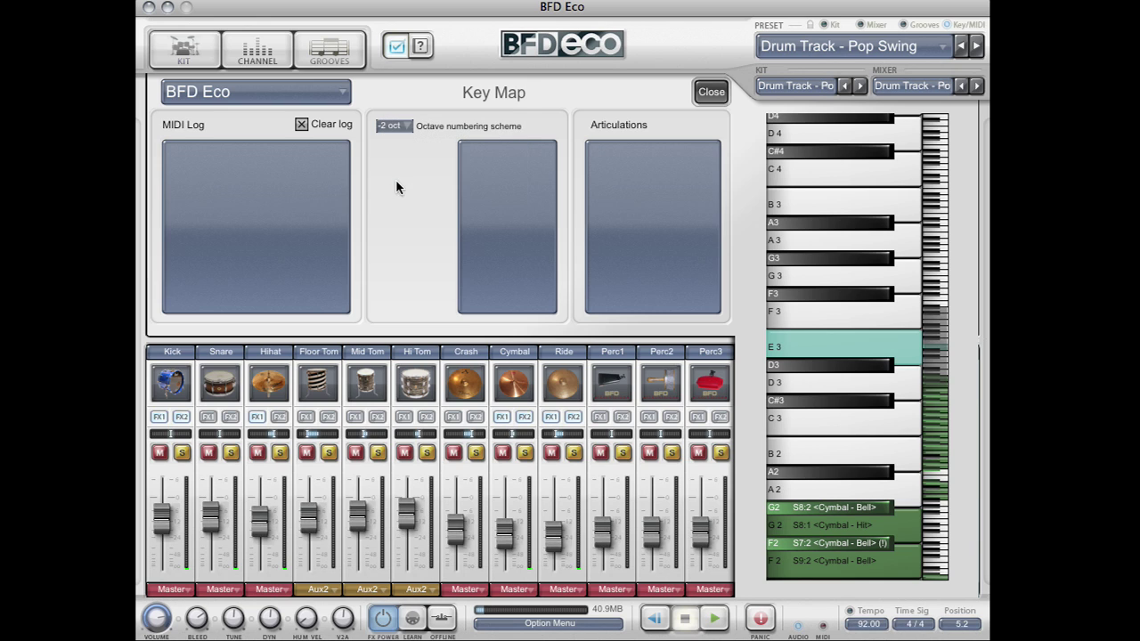
{"action": "left_click", "coordinate": [396, 50]}
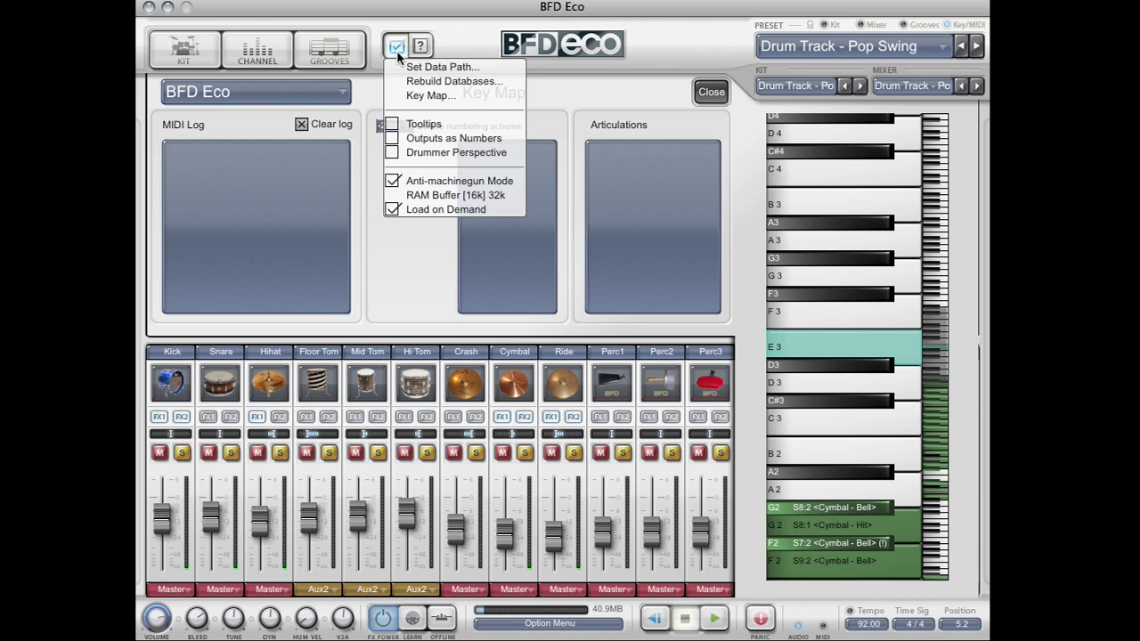
{"action": "left_click", "coordinate": [425, 231]}
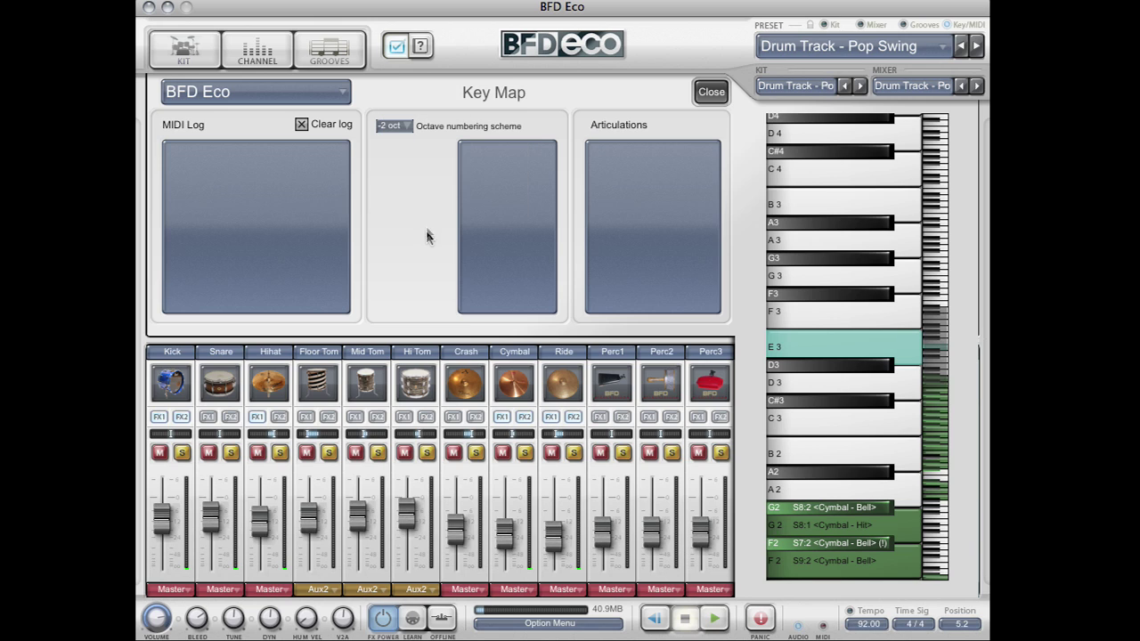
{"action": "left_click", "coordinate": [423, 48]}
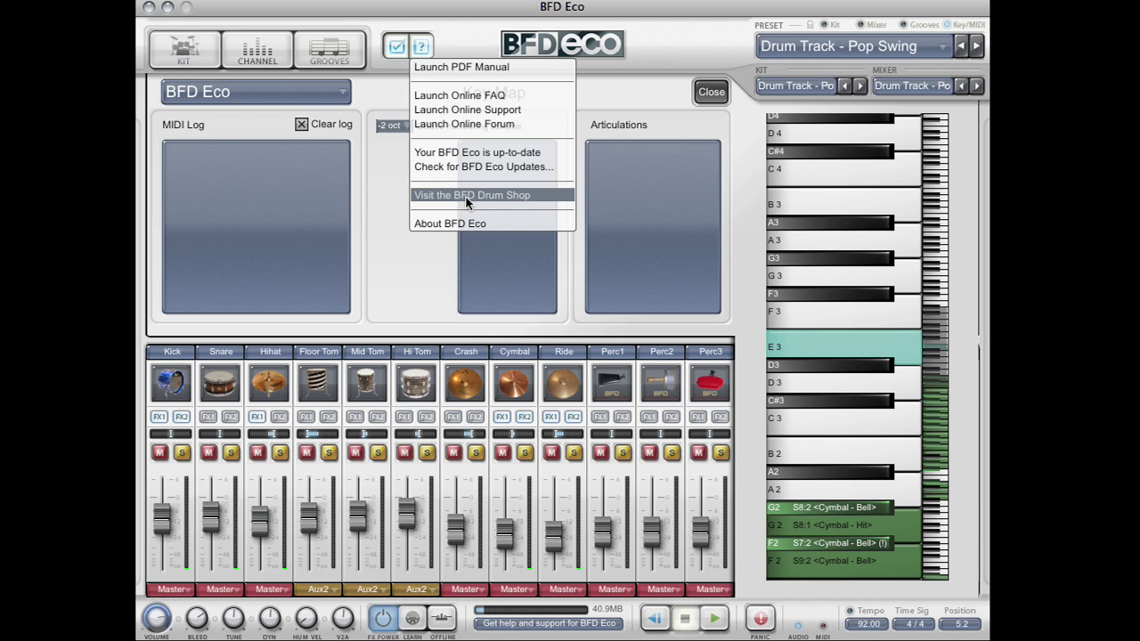
{"action": "left_click", "coordinate": [455, 18]}
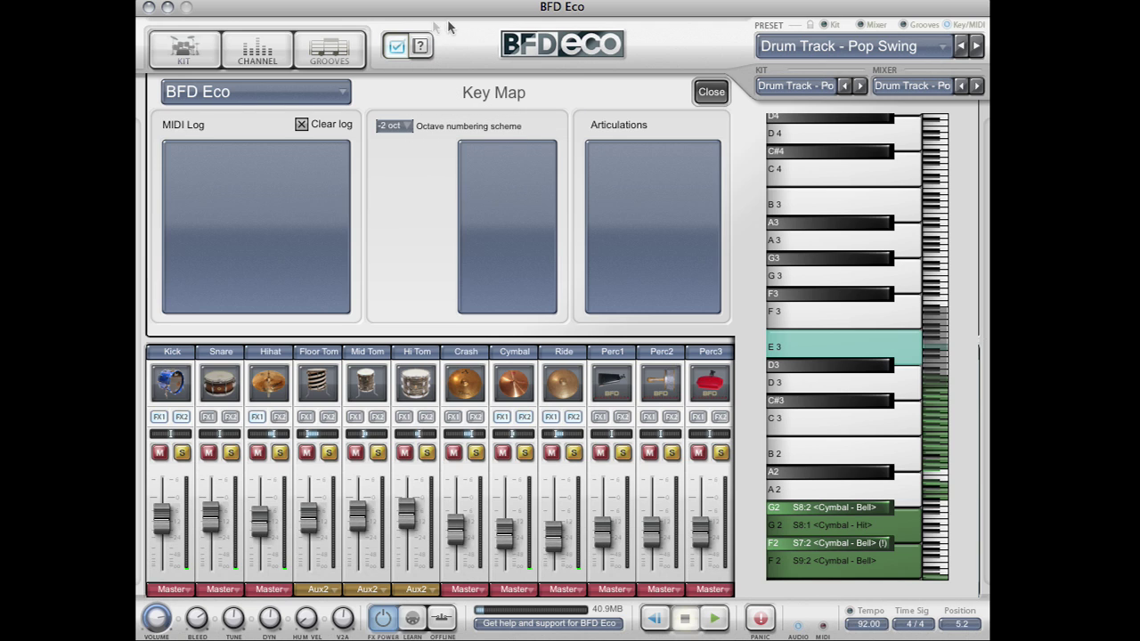
Step: Leave the Key Map page and return to the Kit page
{"action": "left_click", "coordinate": [197, 59]}
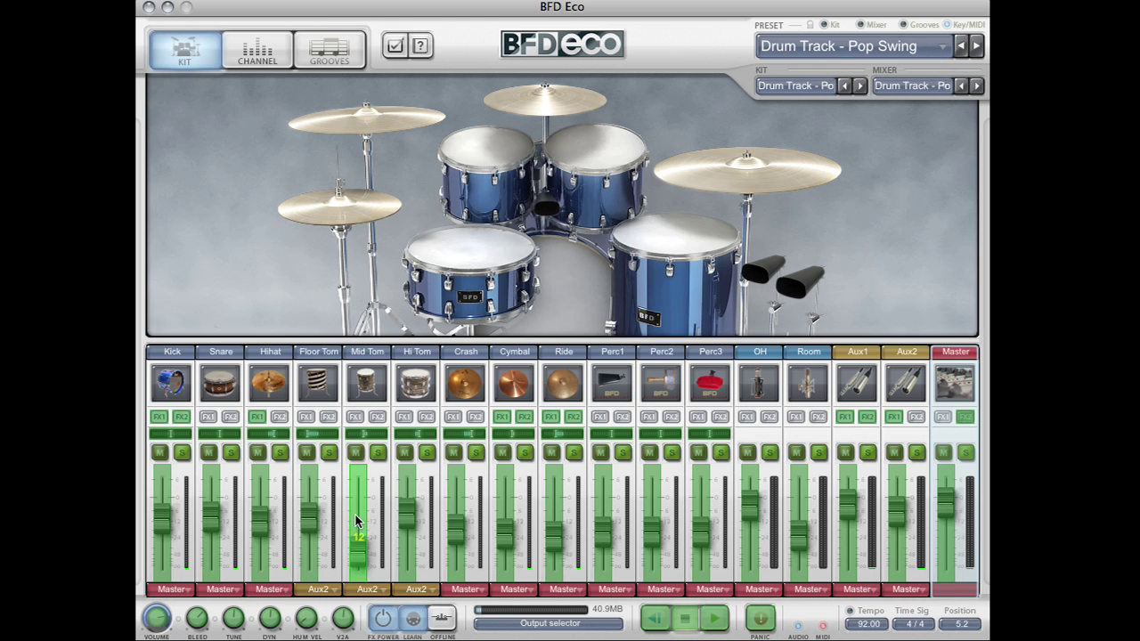
{"action": "mouse_move", "coordinate": [356, 521]}
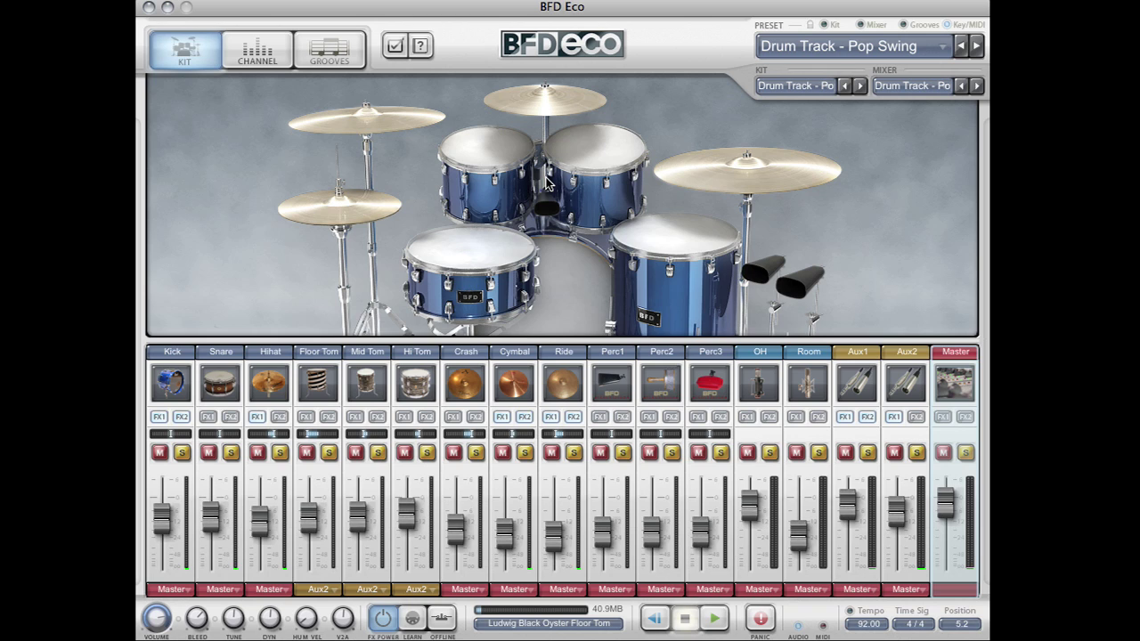
{"action": "left_click", "coordinate": [483, 258]}
{"action": "left_click", "coordinate": [356, 211]}
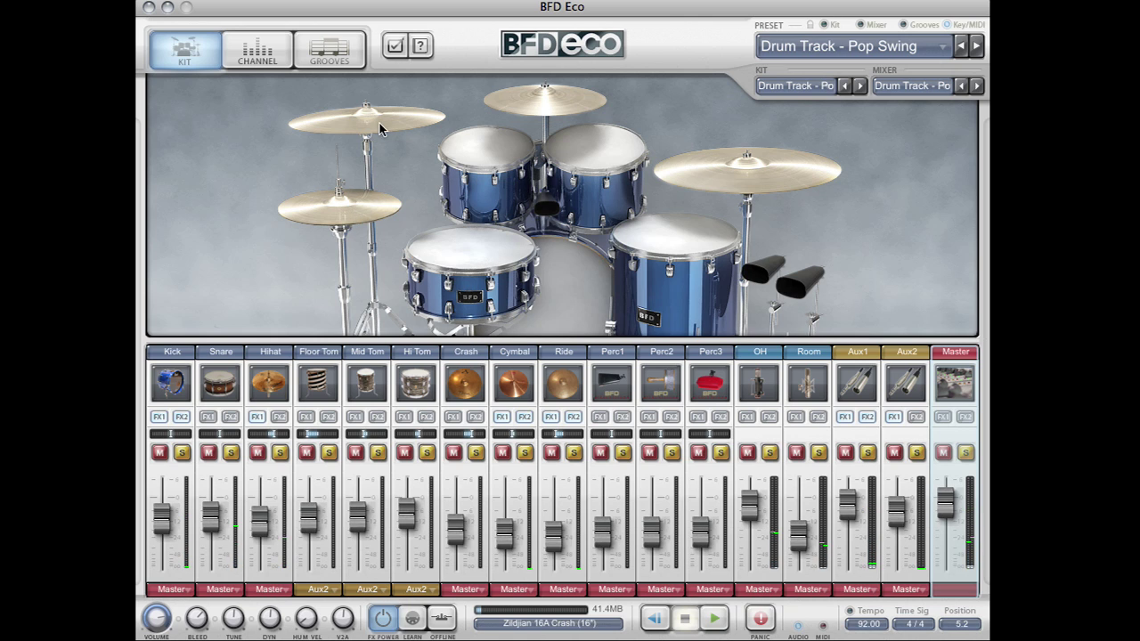
{"action": "left_click", "coordinate": [432, 123]}
{"action": "left_click", "coordinate": [530, 103]}
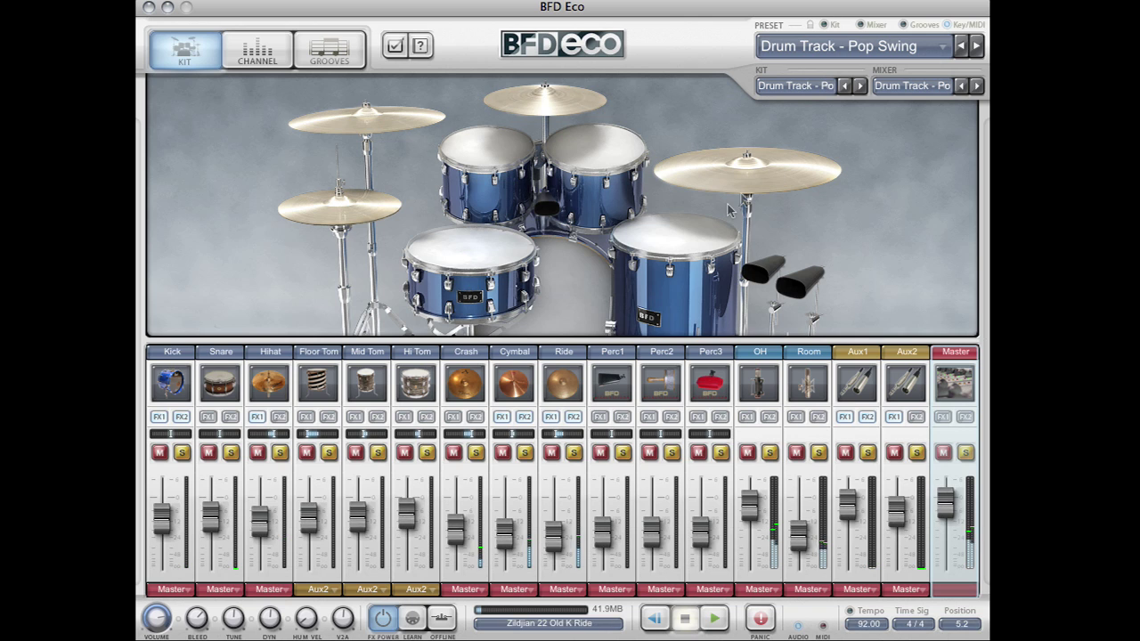
{"action": "left_click", "coordinate": [668, 245]}
{"action": "left_click", "coordinate": [590, 150]}
{"action": "left_click", "coordinate": [504, 146]}
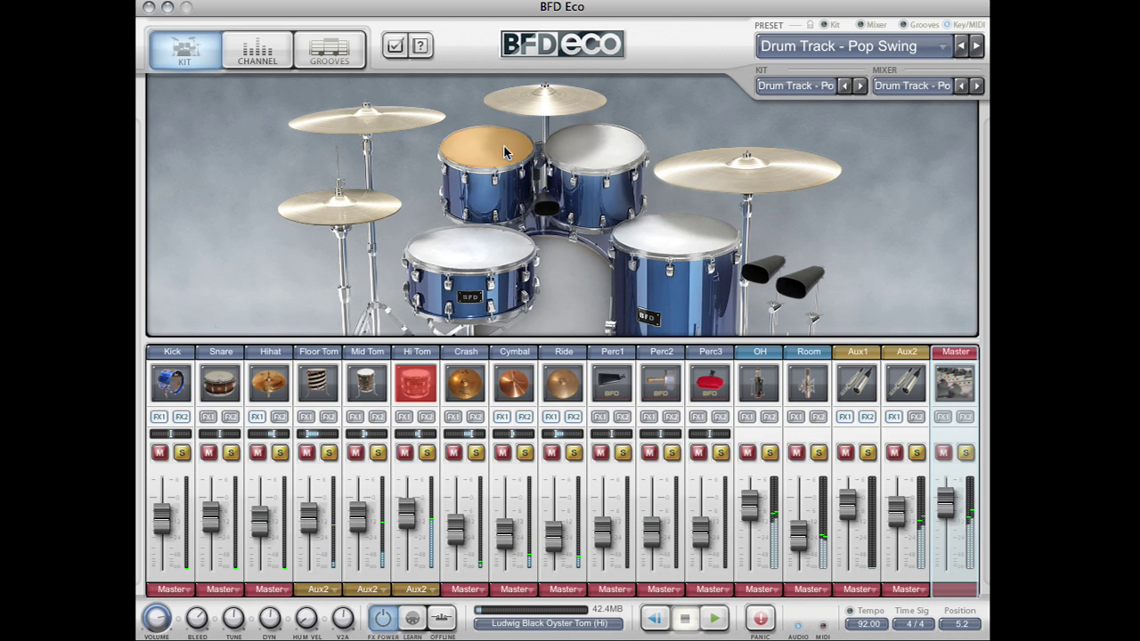
{"action": "left_click", "coordinate": [540, 198]}
{"action": "left_click", "coordinate": [780, 269]}
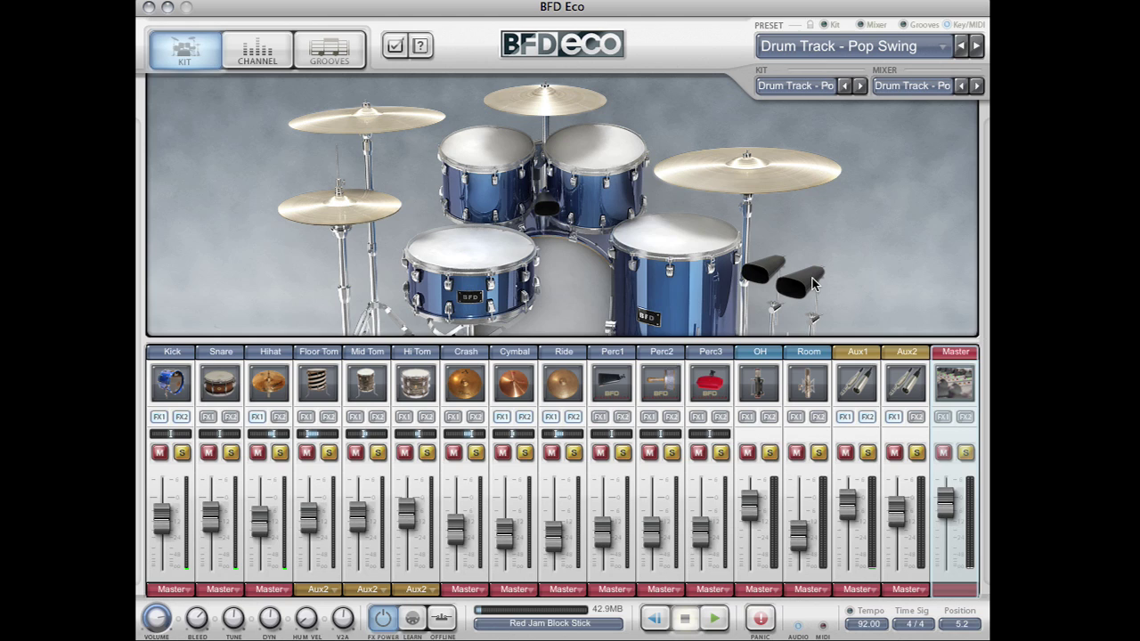
{"action": "left_click", "coordinate": [173, 356]}
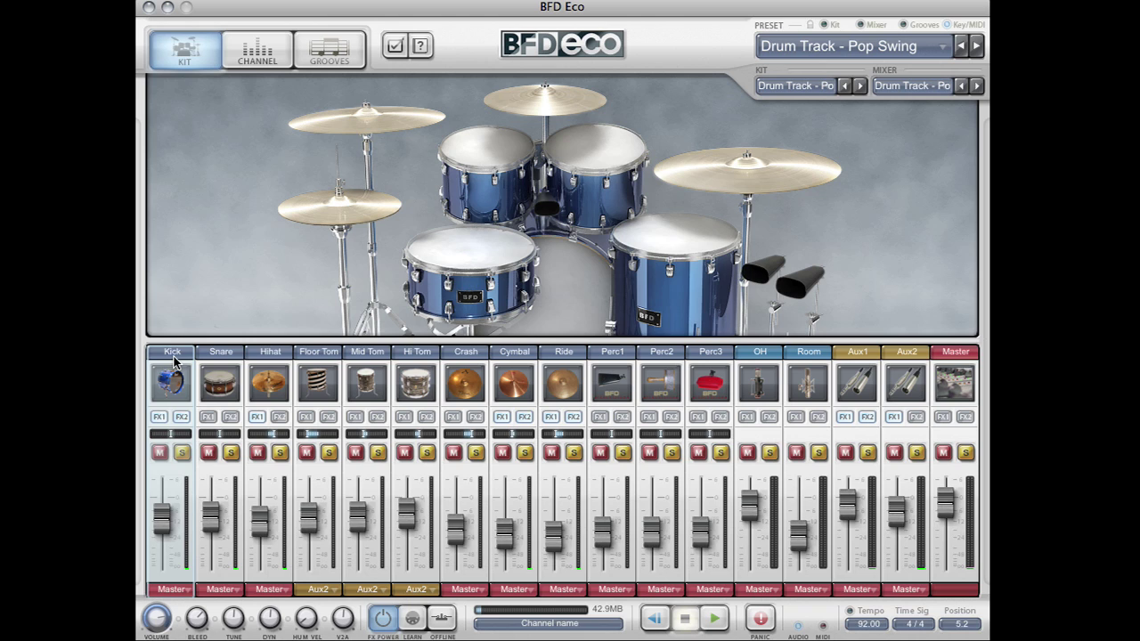
{"action": "left_click", "coordinate": [757, 356]}
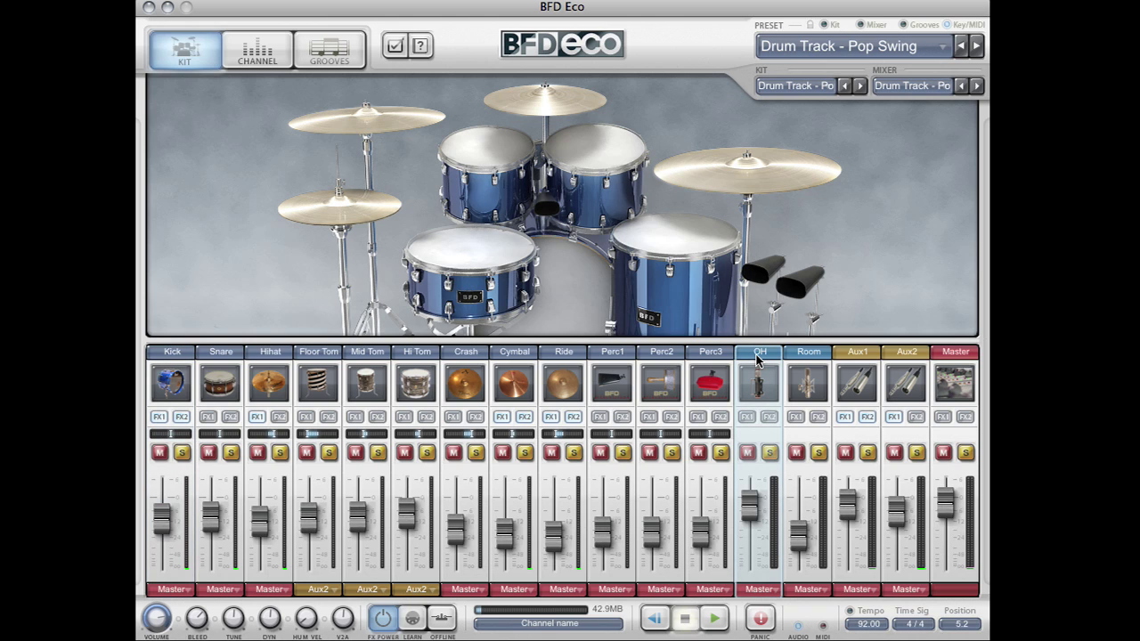
{"action": "left_click", "coordinate": [810, 358]}
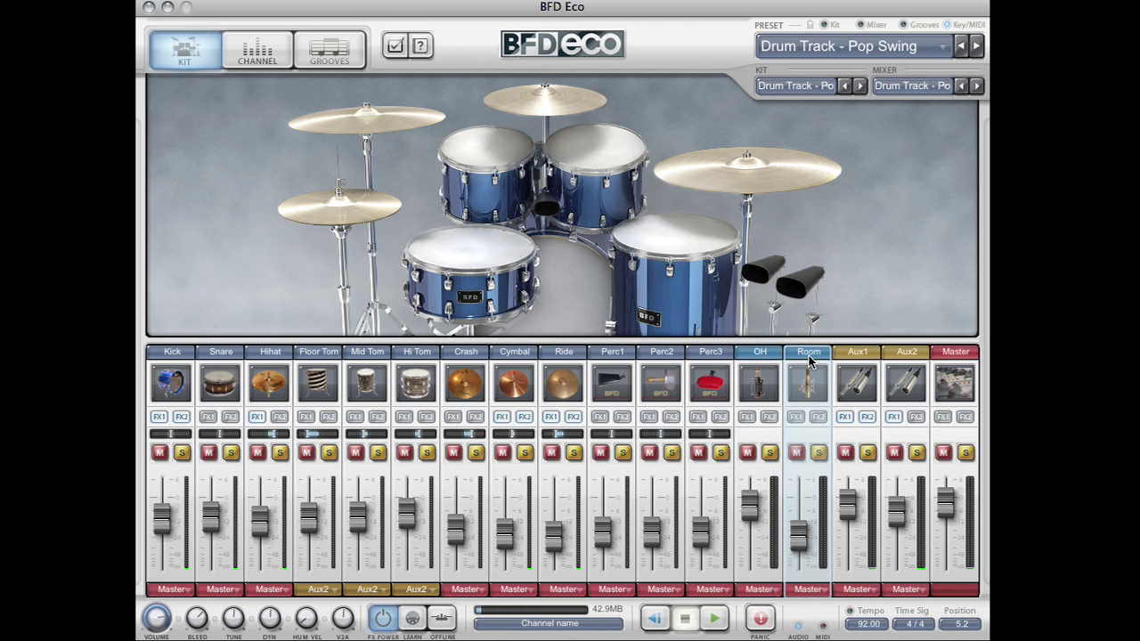
{"action": "left_click", "coordinate": [862, 356]}
{"action": "left_click", "coordinate": [901, 356]}
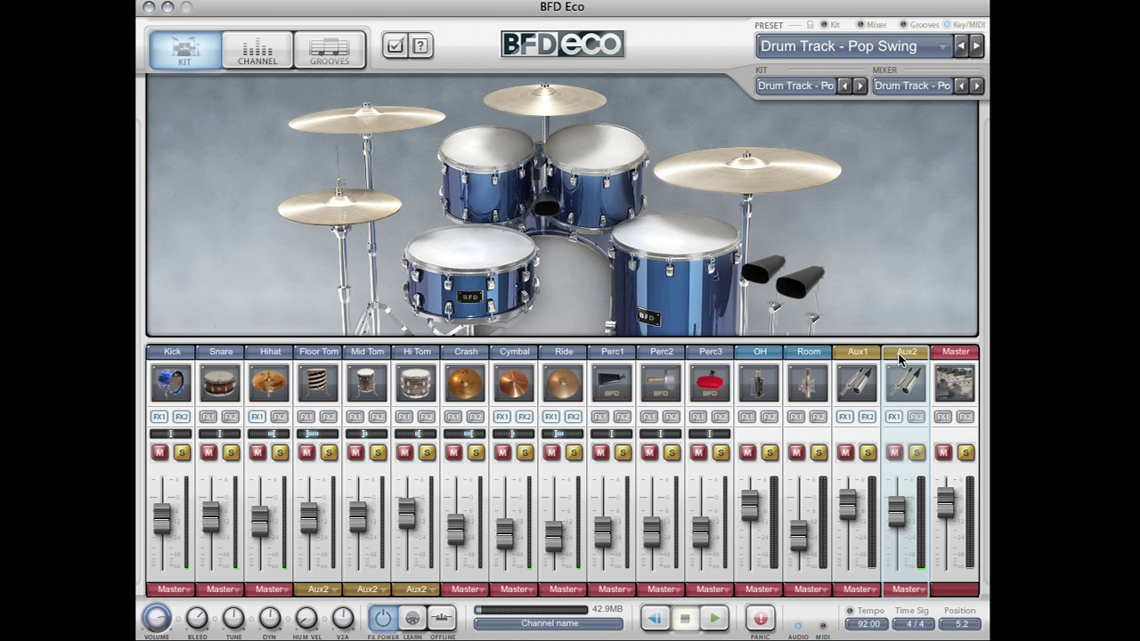
{"action": "left_click", "coordinate": [960, 356]}
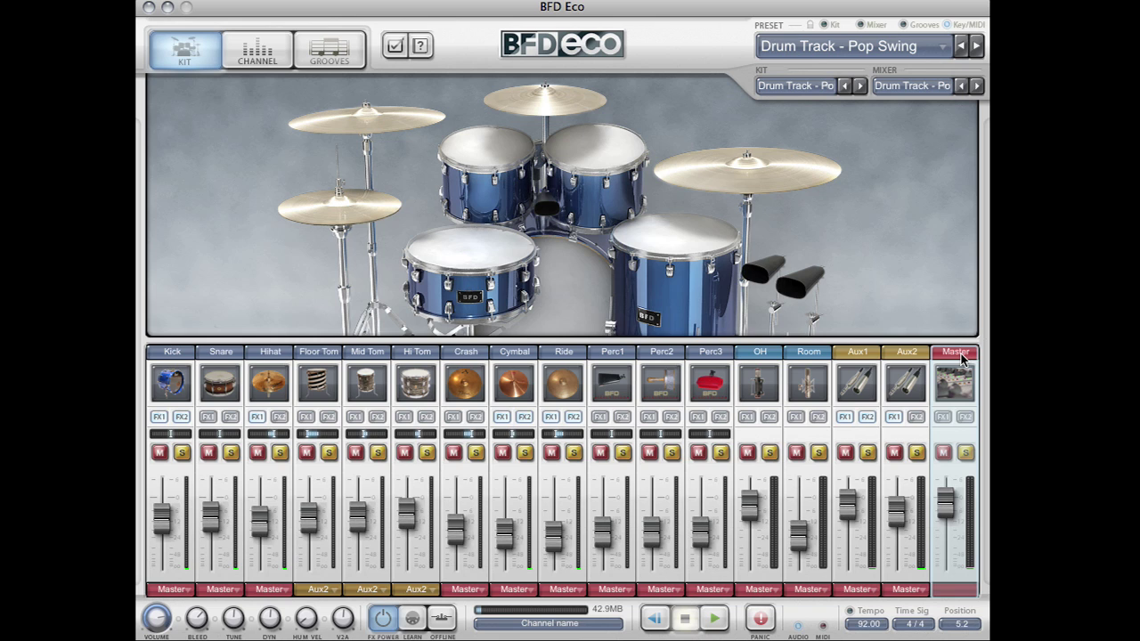
Step: Select the Kick channel, lower its dynamics, adjust damping and set mic balance slightly inward
{"action": "left_click", "coordinate": [260, 53]}
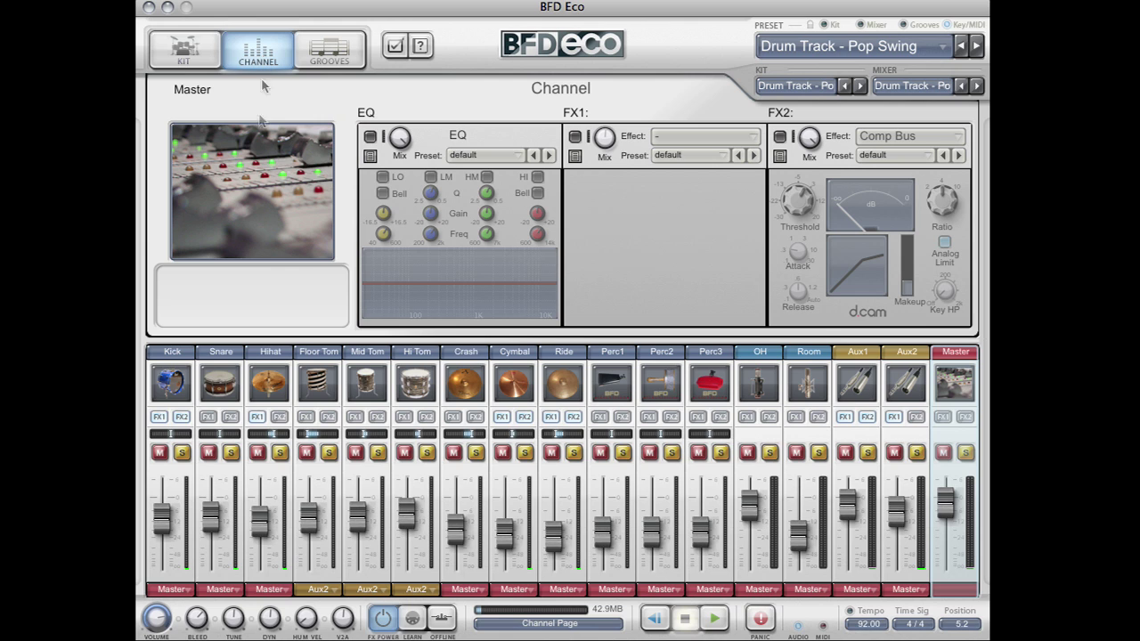
{"action": "left_click", "coordinate": [172, 352]}
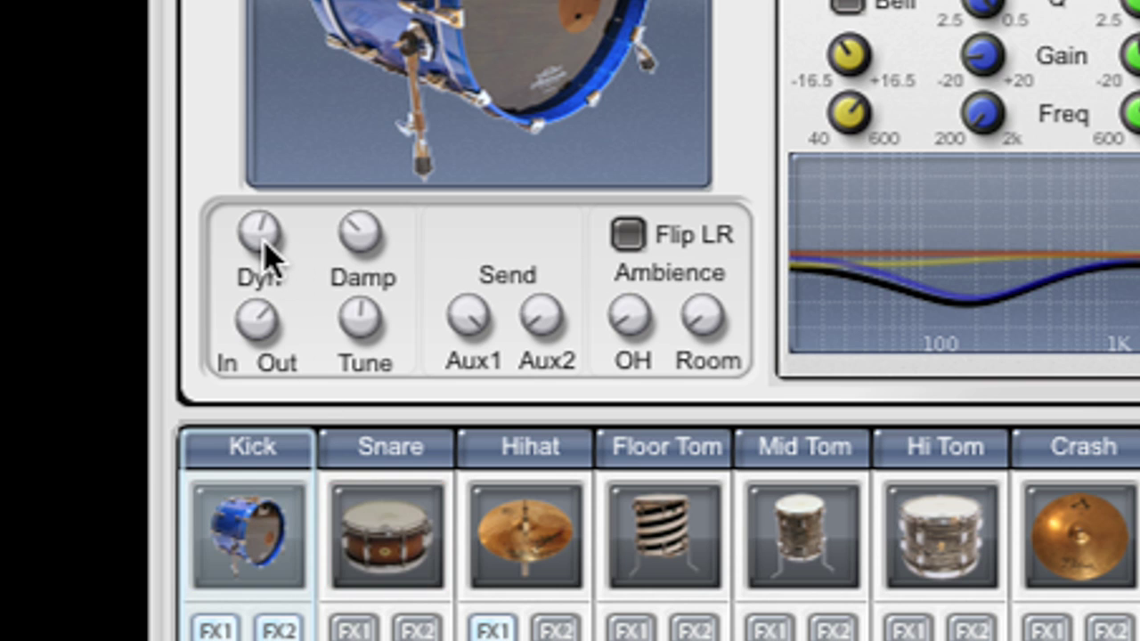
{"action": "left_click_drag", "start_coordinate": [265, 255], "coordinate": [272, 406]}
{"action": "left_click_drag", "start_coordinate": [361, 230], "coordinate": [362, 260]}
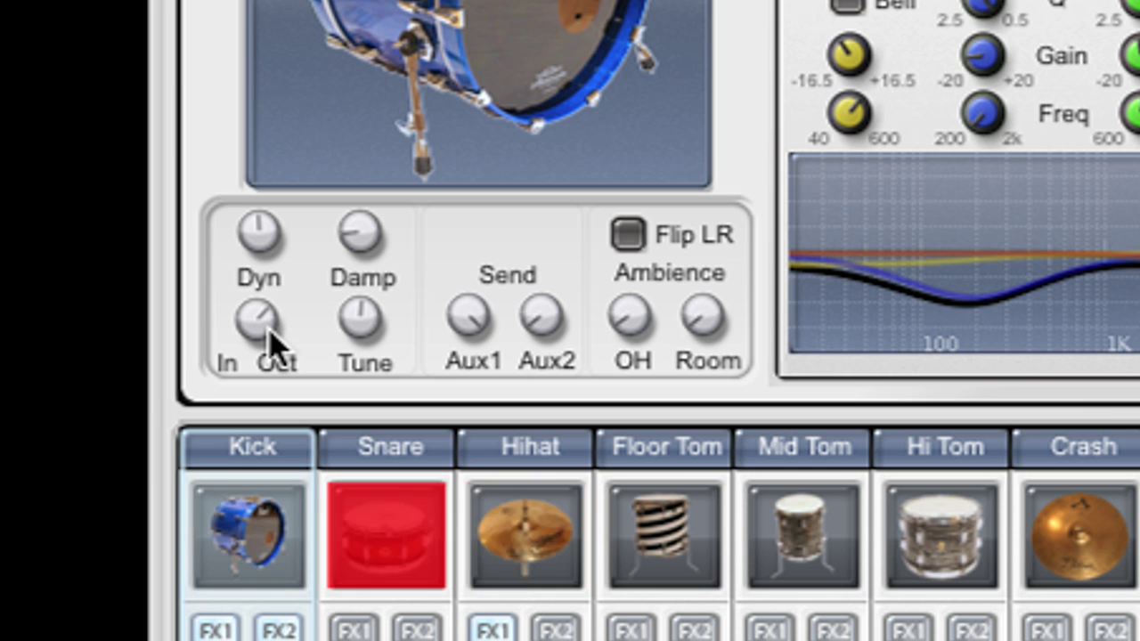
{"action": "left_click_drag", "start_coordinate": [248, 337], "coordinate": [275, 564]}
{"action": "left_click_drag", "start_coordinate": [275, 627], "coordinate": [255, 409]}
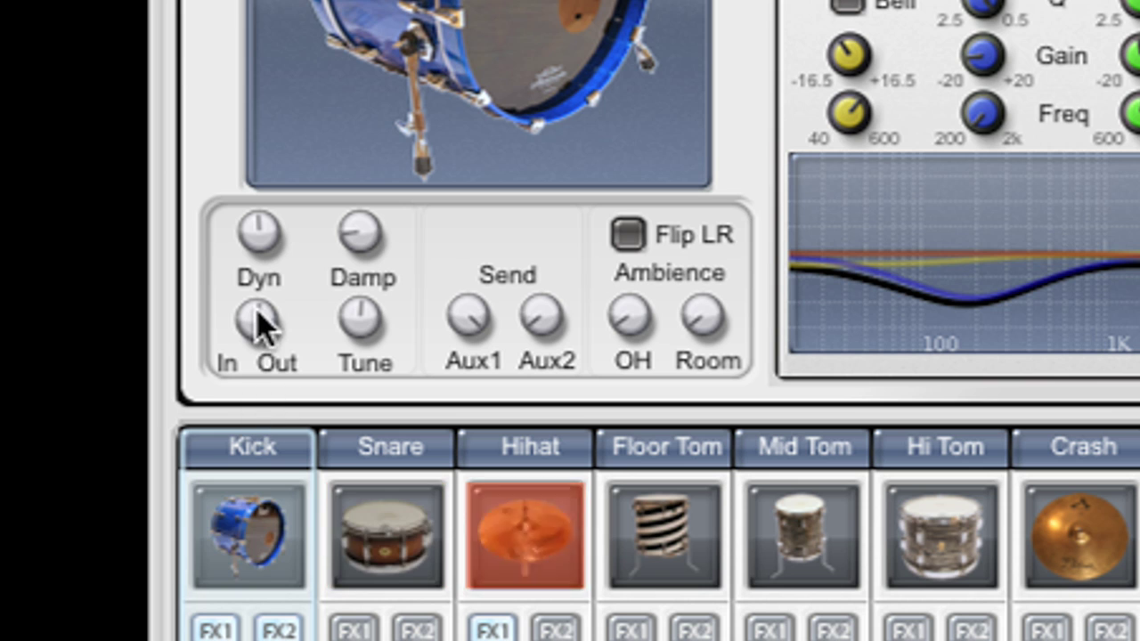
{"action": "left_click_drag", "start_coordinate": [264, 331], "coordinate": [240, 139]}
Step: Try the Snare's Bot/Top balance, tuning and Flip LR, restoring each to its original setting
{"action": "left_click", "coordinate": [396, 454]}
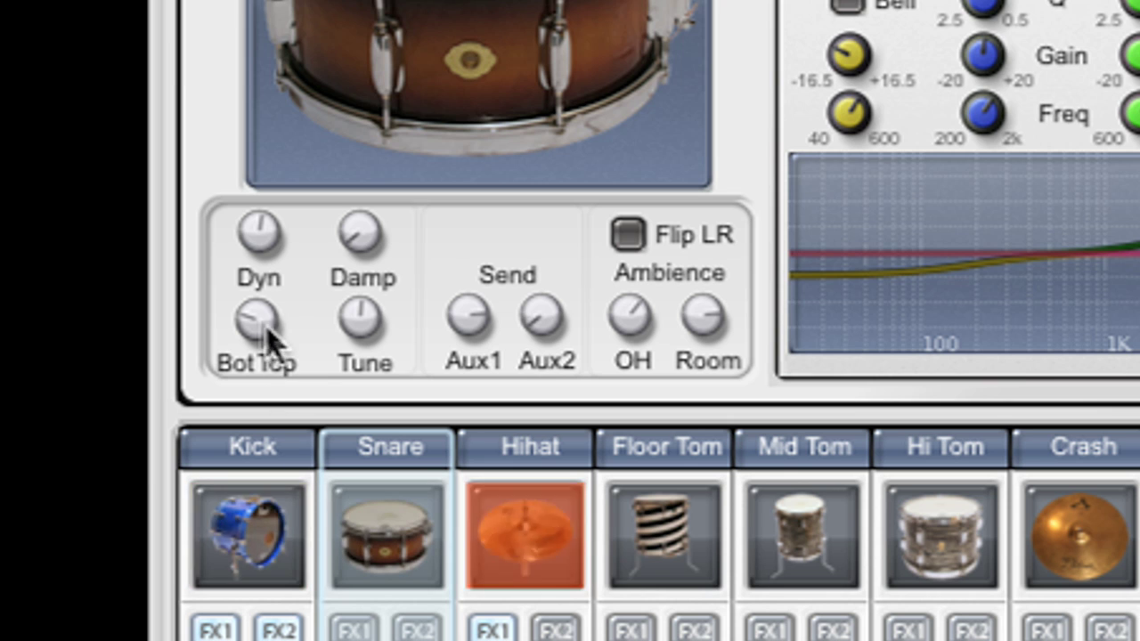
{"action": "left_click_drag", "start_coordinate": [269, 339], "coordinate": [267, 113]}
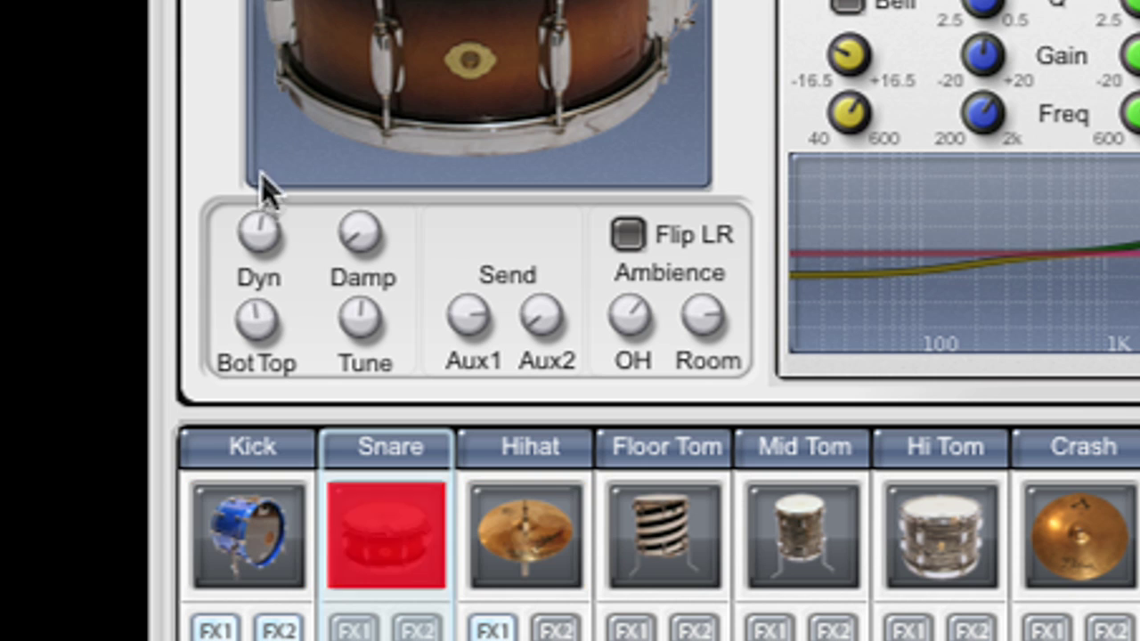
{"action": "left_click_drag", "start_coordinate": [267, 187], "coordinate": [255, 324]}
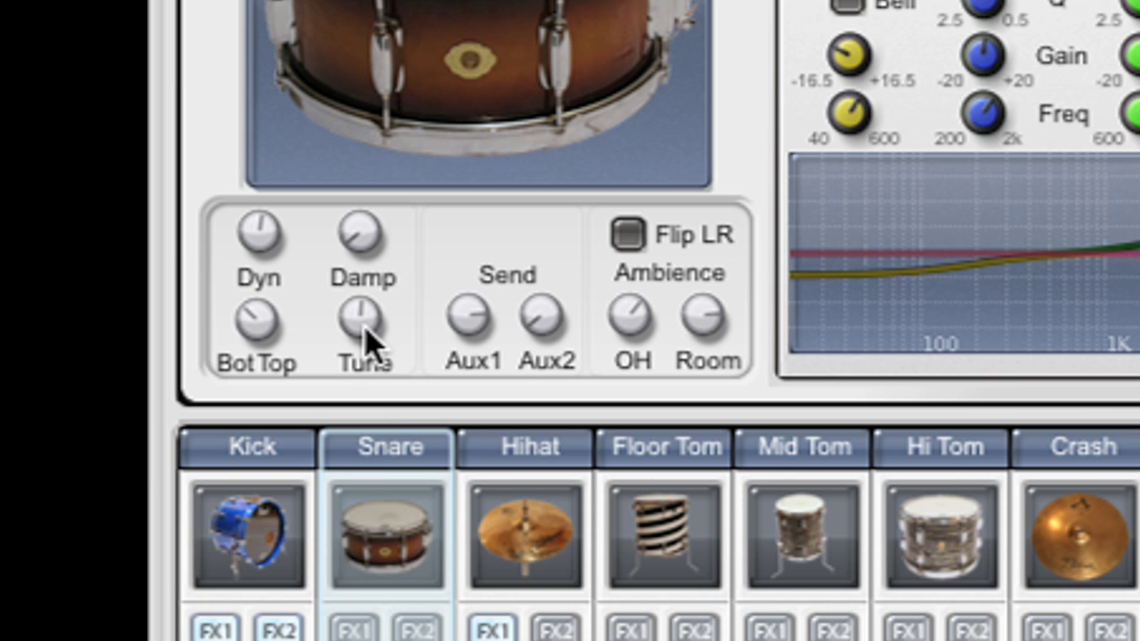
{"action": "left_click_drag", "start_coordinate": [367, 336], "coordinate": [364, 262]}
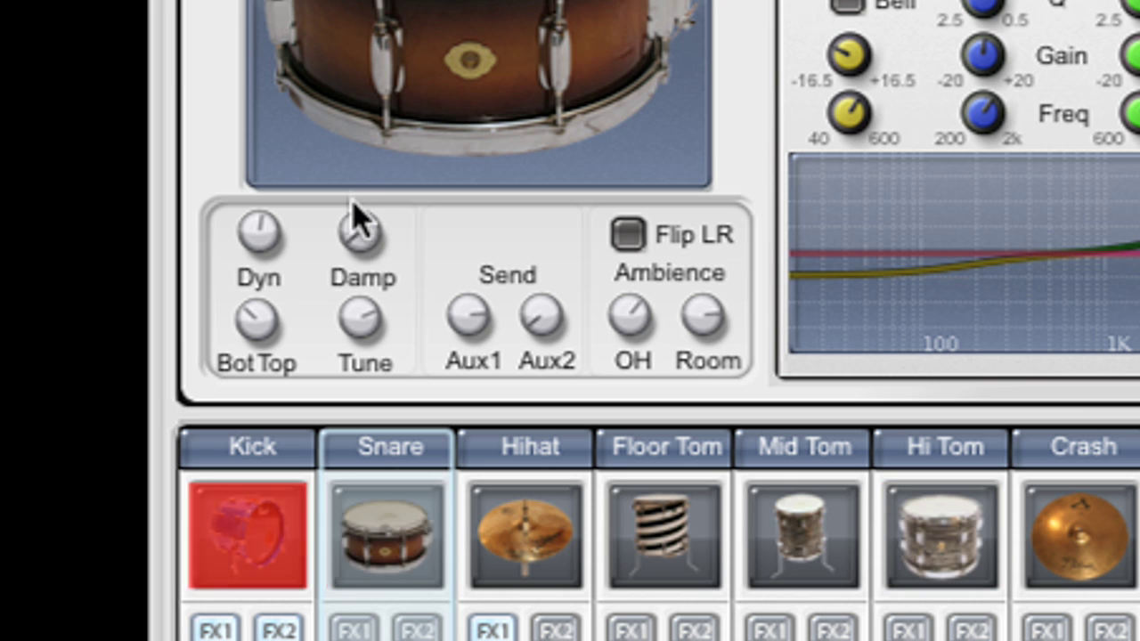
{"action": "left_click_drag", "start_coordinate": [353, 203], "coordinate": [390, 327]}
{"action": "left_click", "coordinate": [626, 237]}
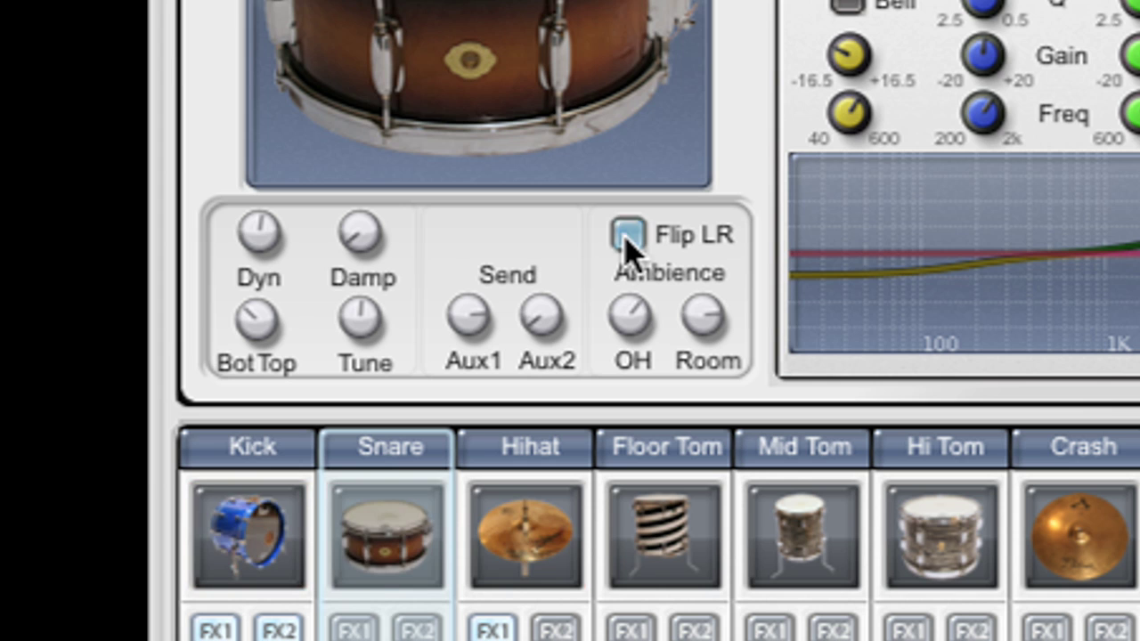
{"action": "left_click", "coordinate": [625, 237]}
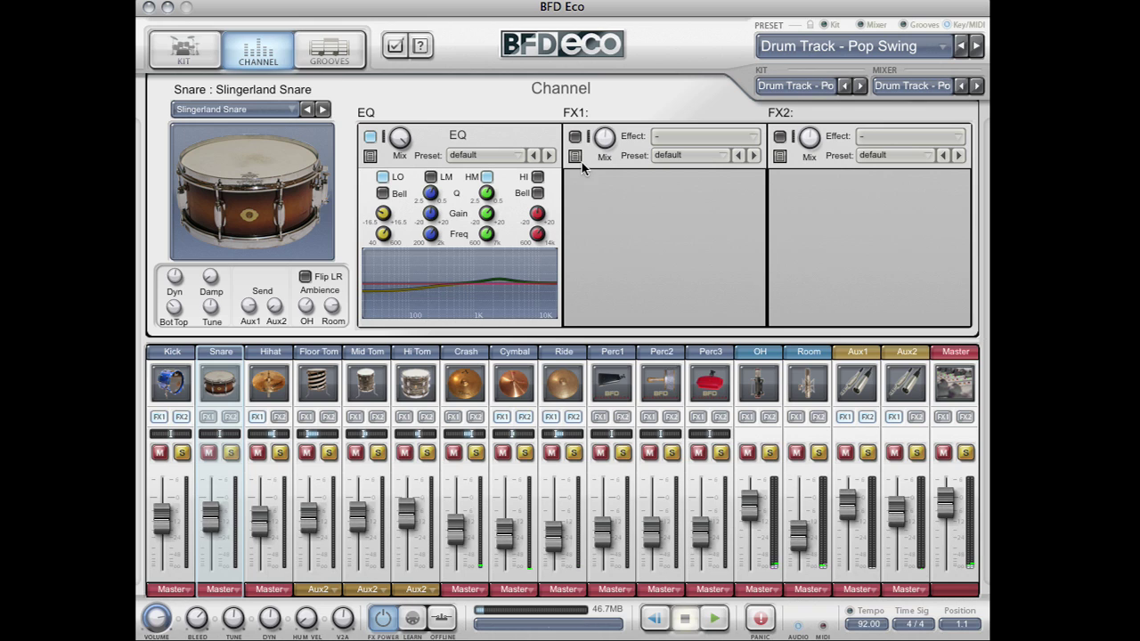
Step: Scroll through the snare's FX1 effect list without choosing one, then go to Grooves
{"action": "left_click", "coordinate": [753, 138]}
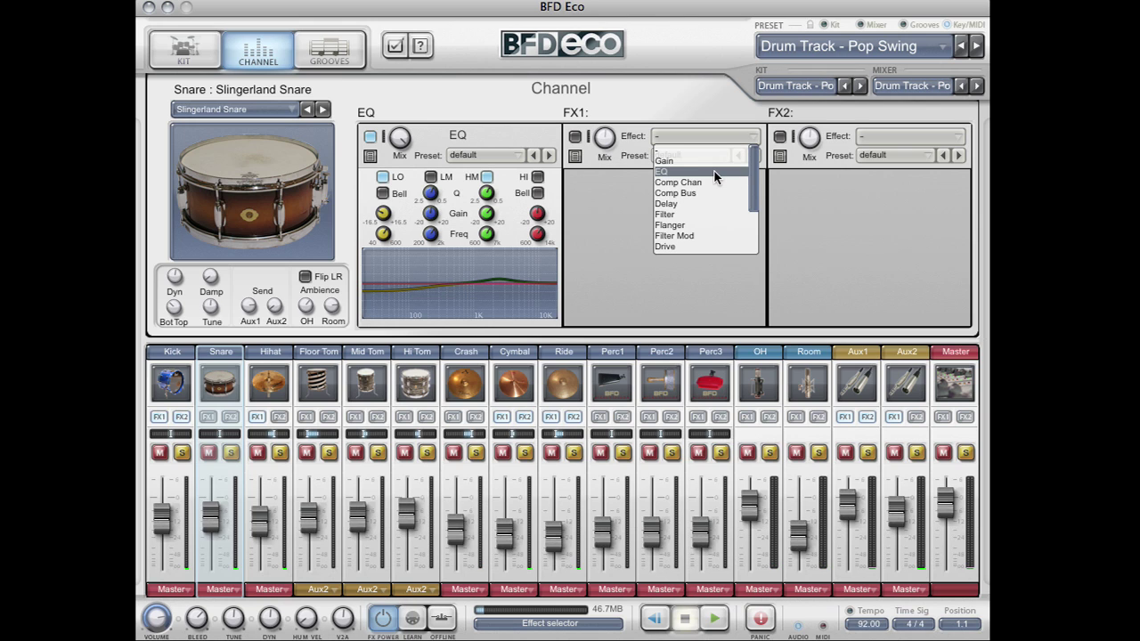
{"action": "left_click_drag", "start_coordinate": [756, 184], "coordinate": [761, 228]}
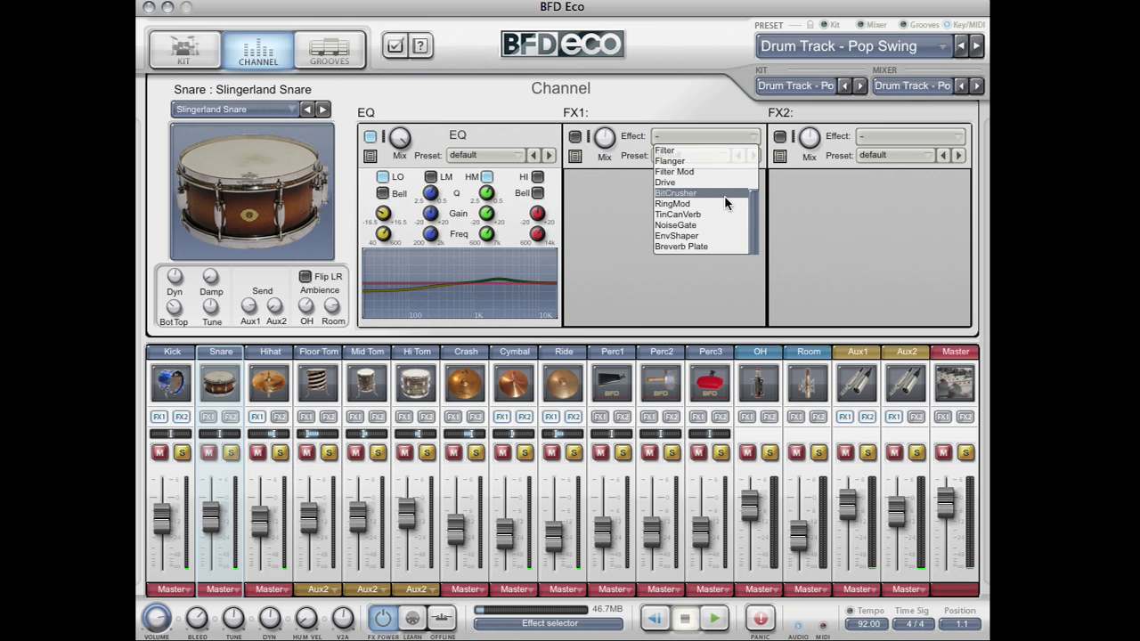
{"action": "left_click", "coordinate": [754, 139]}
{"action": "left_click", "coordinate": [316, 59]}
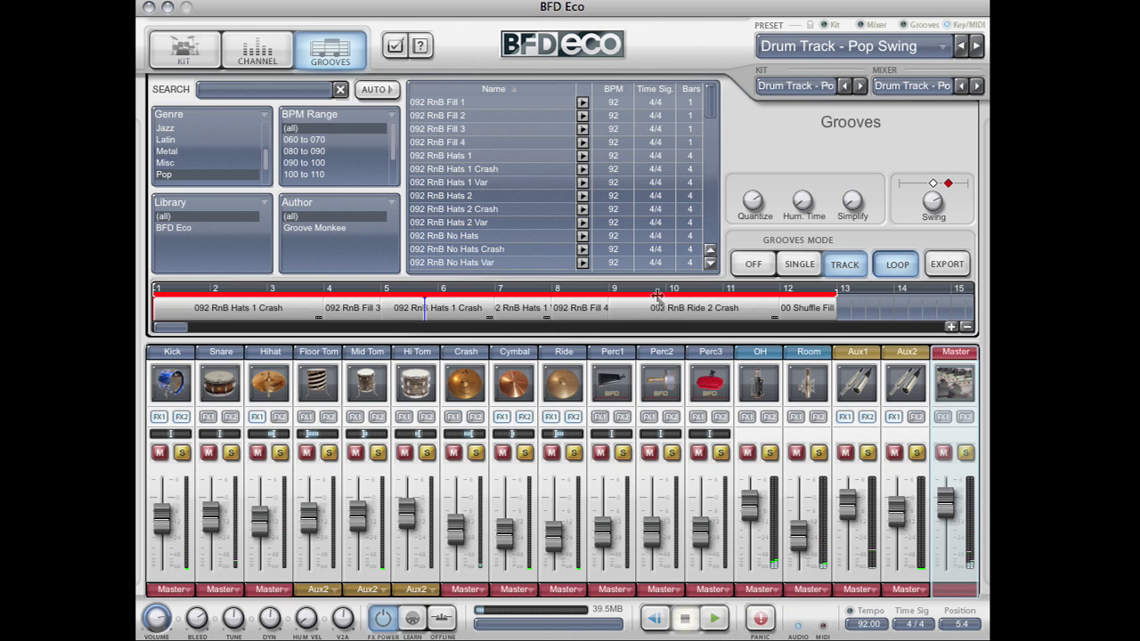
Step: Cut the Ride 2 Crash part and drag 092 RnB Hats 2 into bar 9
{"action": "left_click", "coordinate": [648, 309]}
{"action": "right_click", "coordinate": [648, 309]}
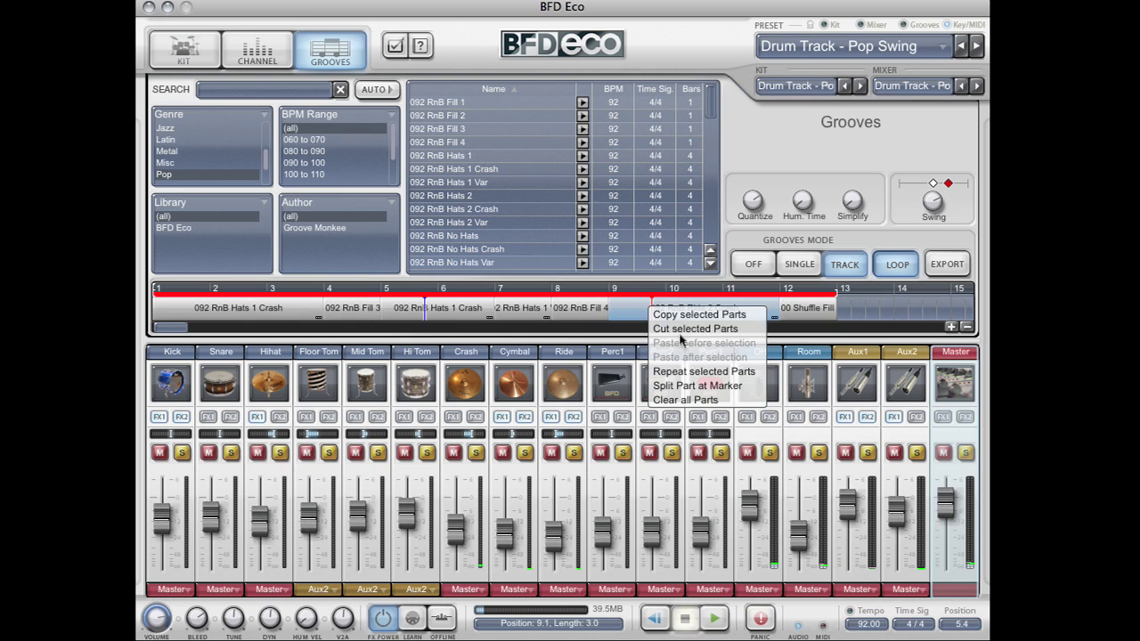
{"action": "left_click", "coordinate": [680, 329]}
{"action": "left_click_drag", "start_coordinate": [438, 198], "coordinate": [614, 318]}
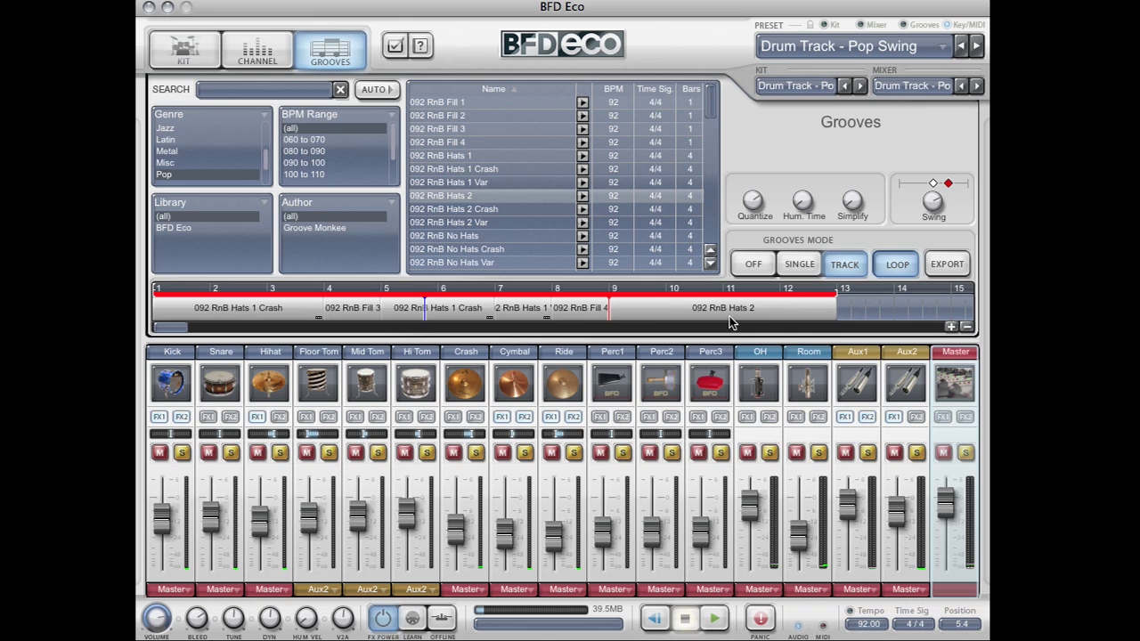
Step: Filter the groove library to Jazz grooves in the 070 to 080 BPM range
{"action": "left_click", "coordinate": [178, 129]}
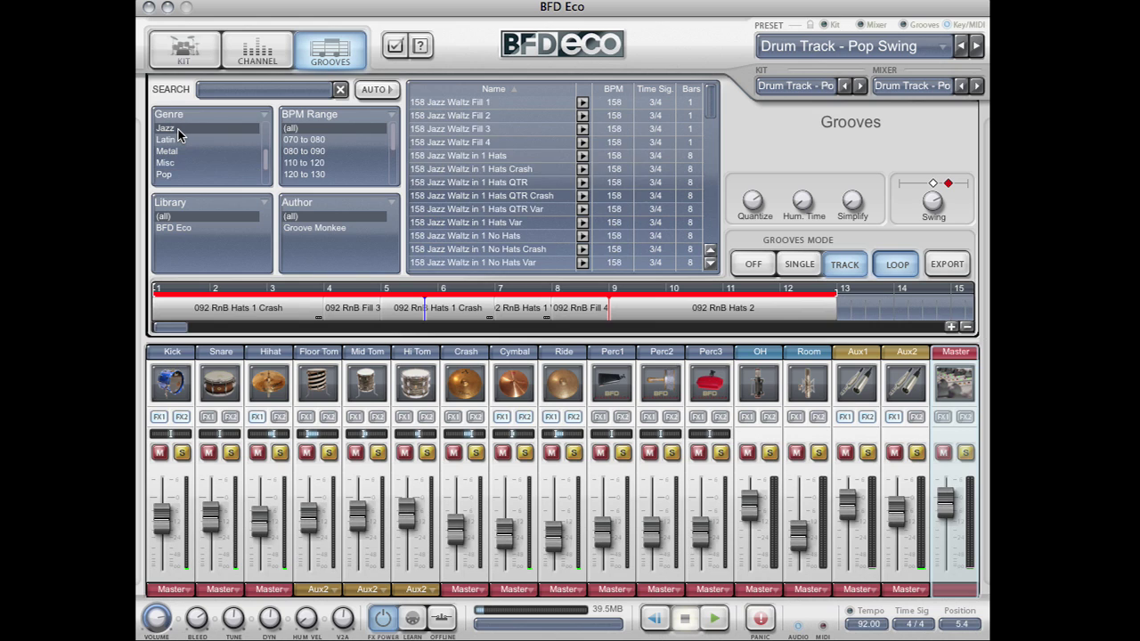
{"action": "left_click", "coordinate": [333, 142]}
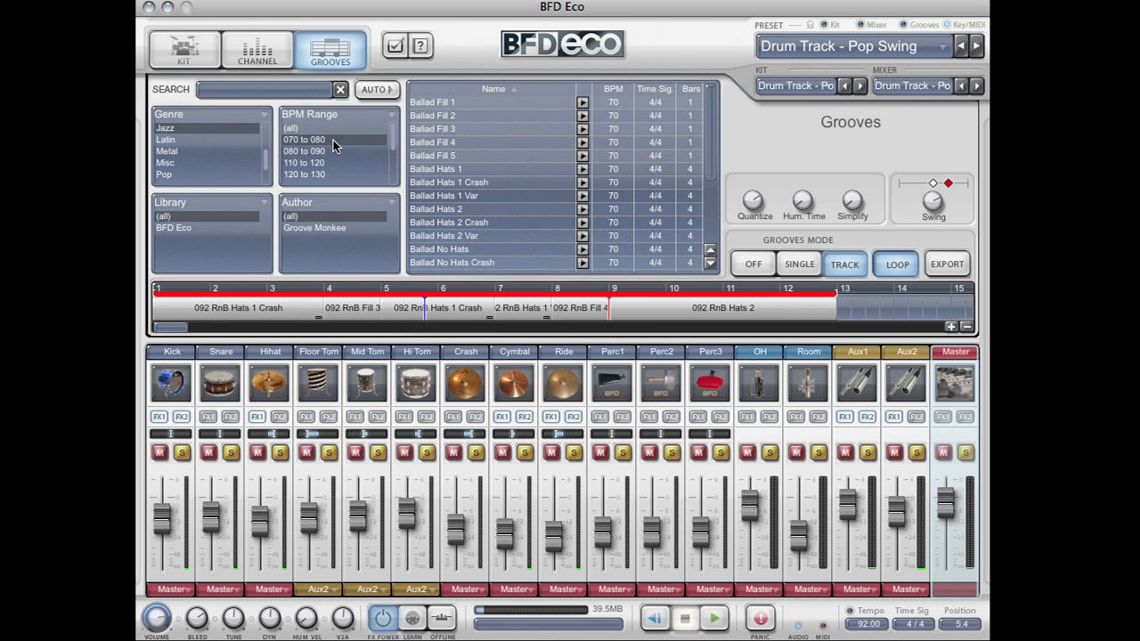
{"action": "scroll", "coordinate": [539, 180], "scroll_direction": "down", "scroll_amount": 3}
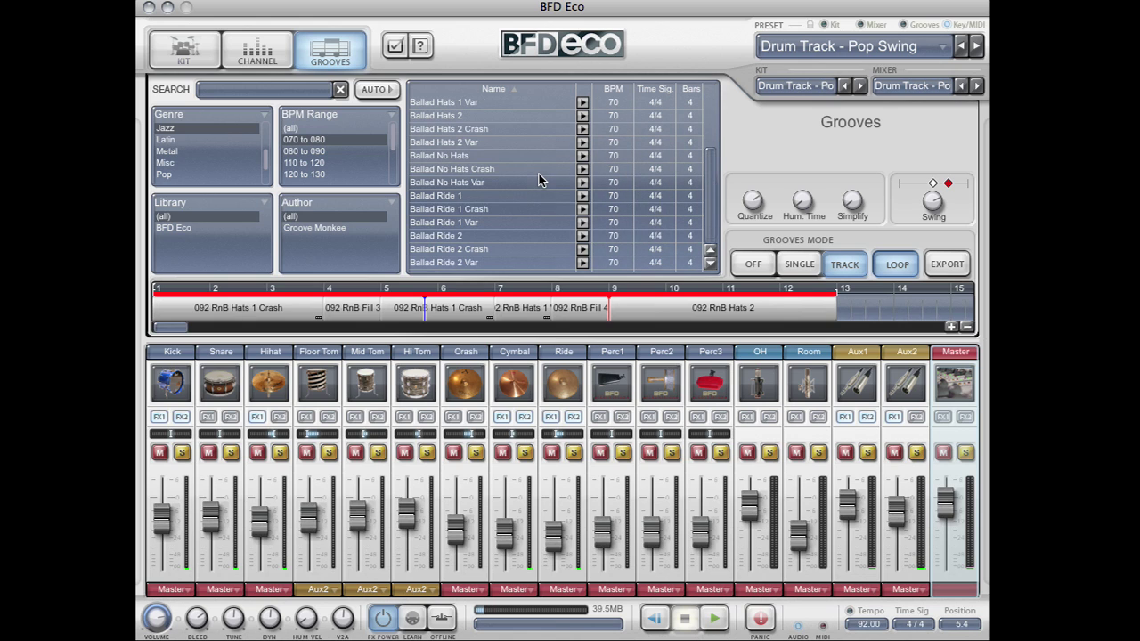
Step: Search the grooves for 'ride', clear the search, and move the loop end to bar 9
{"action": "left_click", "coordinate": [263, 90]}
{"action": "key", "text": "Return"}
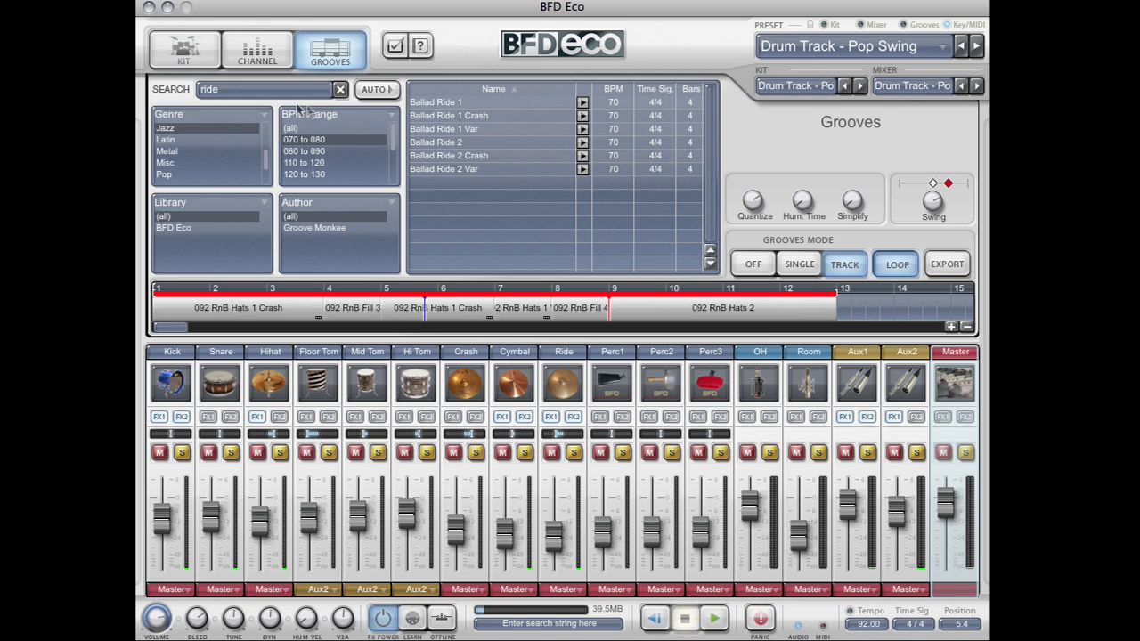
{"action": "left_click", "coordinate": [341, 91]}
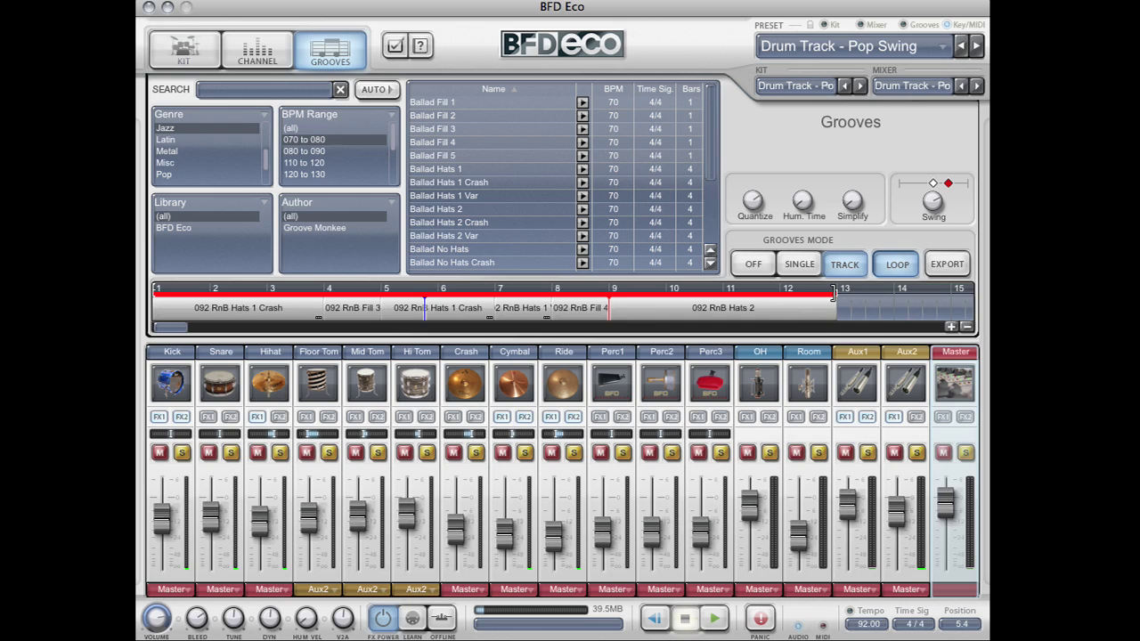
{"action": "left_click_drag", "start_coordinate": [833, 294], "coordinate": [608, 294]}
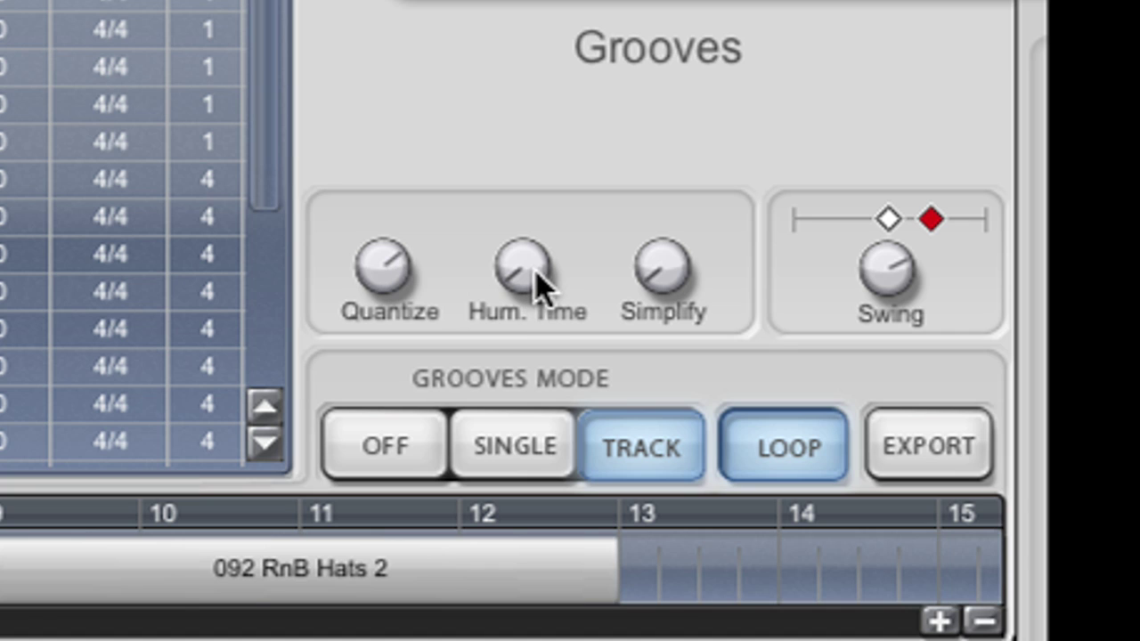
Step: Raise Hum. Time, try Simplify then revert it, and turn Swing down toward centre
{"action": "mouse_move", "coordinate": [534, 271]}
{"action": "left_mouse_down"}
{"action": "mouse_move", "coordinate": [525, 64]}
{"action": "mouse_move", "coordinate": [532, 289]}
{"action": "left_mouse_up"}
{"action": "left_click_drag", "start_coordinate": [667, 285], "coordinate": [653, 0]}
{"action": "left_click_drag", "start_coordinate": [664, 281], "coordinate": [668, 637]}
{"action": "mouse_move", "coordinate": [893, 287]}
{"action": "left_mouse_down"}
{"action": "mouse_move", "coordinate": [904, 394]}
{"action": "mouse_move", "coordinate": [882, 145]}
{"action": "mouse_move", "coordinate": [891, 285]}
{"action": "mouse_move", "coordinate": [915, 337]}
{"action": "left_mouse_up"}
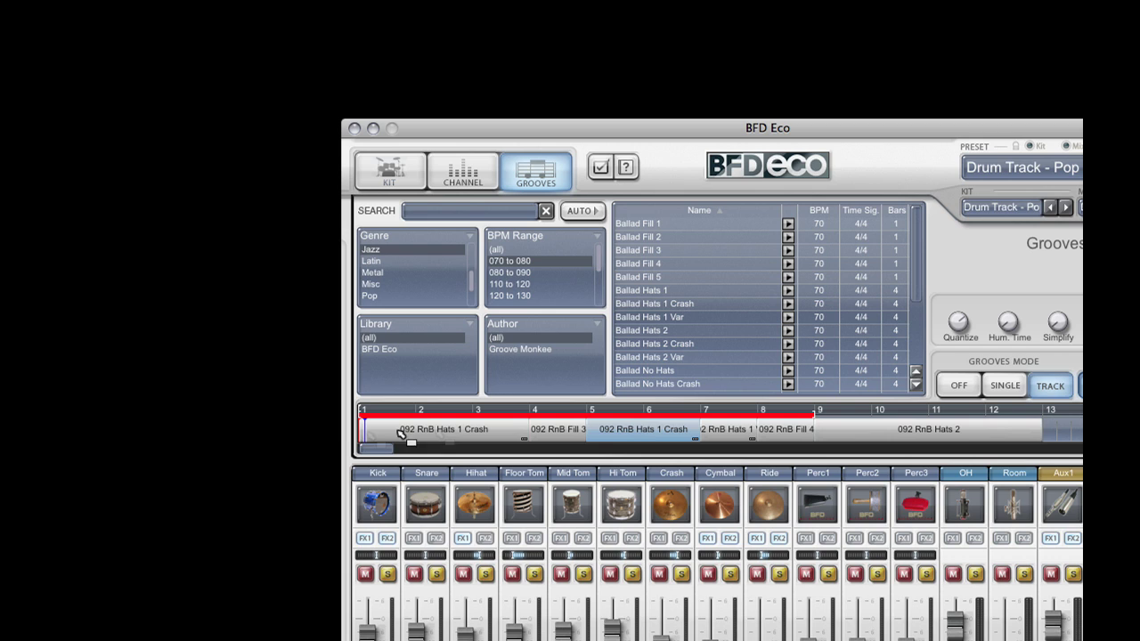
Step: Export the groove track as a MIDI file by dragging it to the desktop
{"action": "mouse_move", "coordinate": [205, 351]}
{"action": "left_mouse_down"}
{"action": "mouse_move", "coordinate": [195, 347]}
{"action": "mouse_move", "coordinate": [206, 349]}
{"action": "left_mouse_up"}
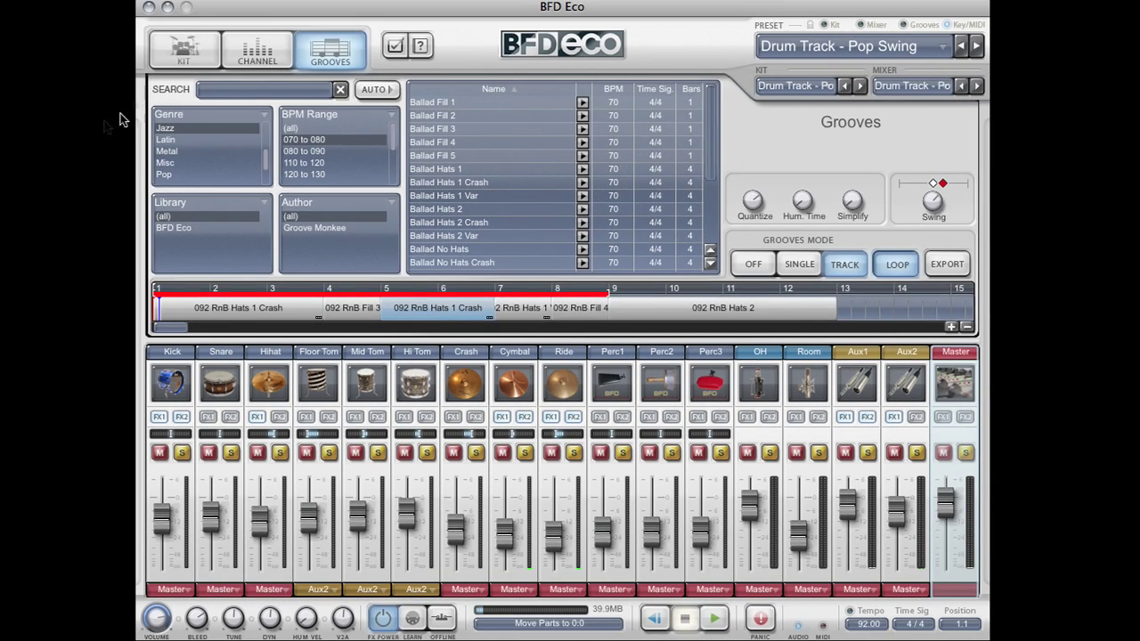
Step: Return to the Kit page showing the Drum Track - Pop Swing kit
{"action": "left_click", "coordinate": [182, 49]}
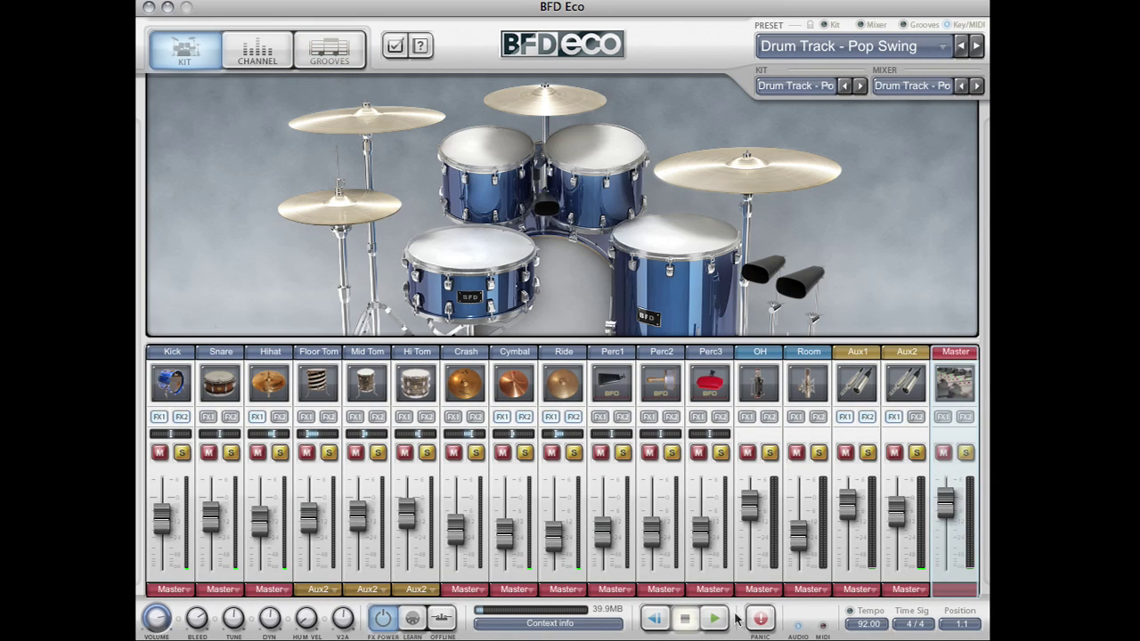